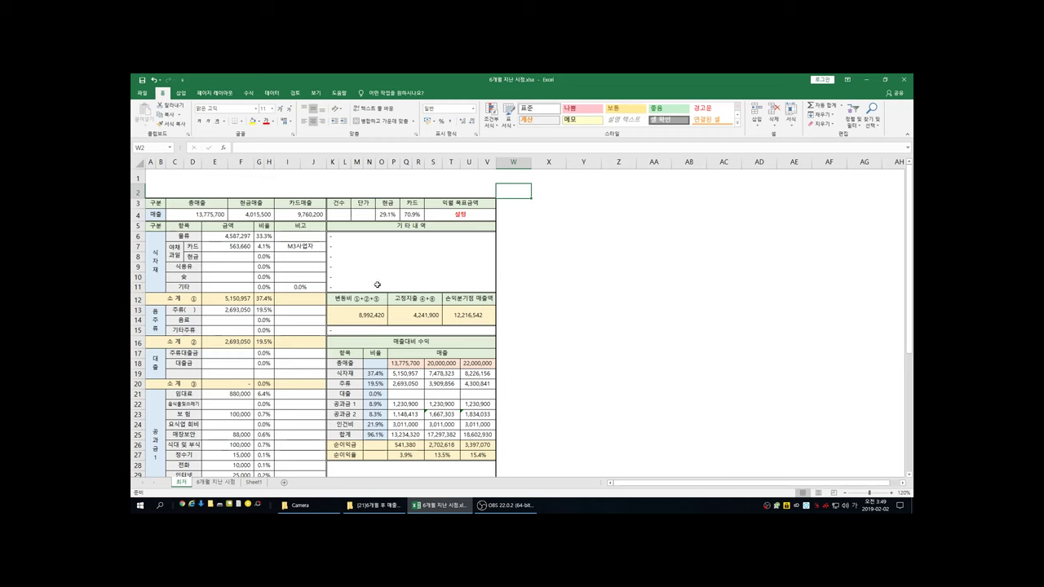
- Review the sales, cost and 매출대비 수익 tables on the 최저 sheet
scroll(550, 321, down, 2)
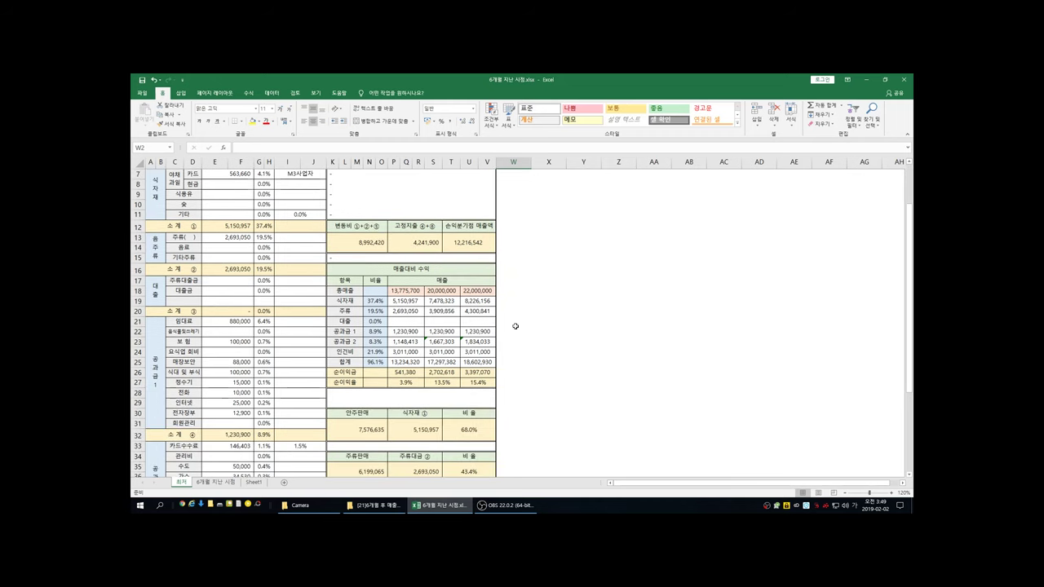
scroll(542, 344, up, 2)
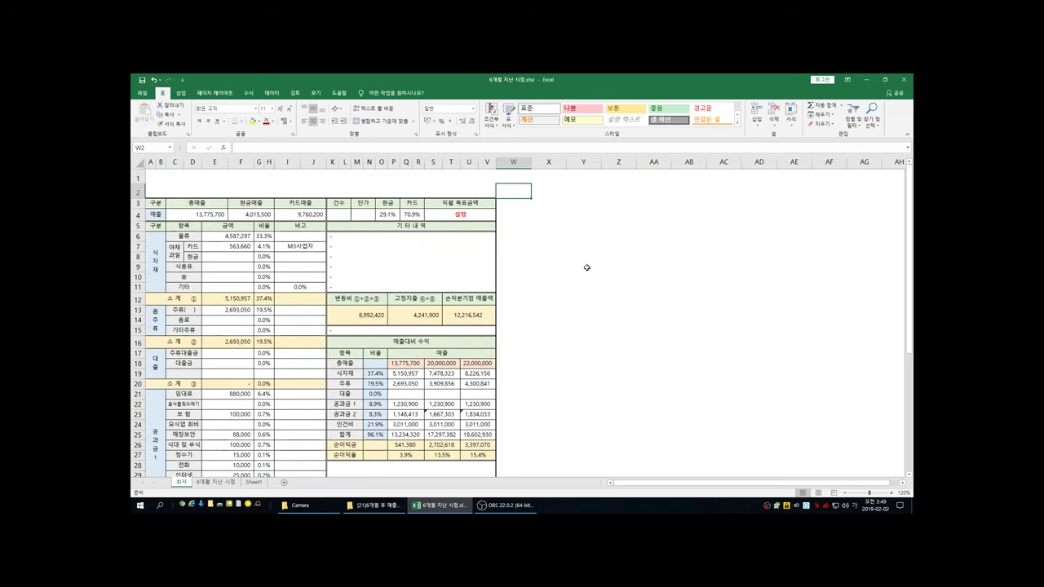
click(516, 205)
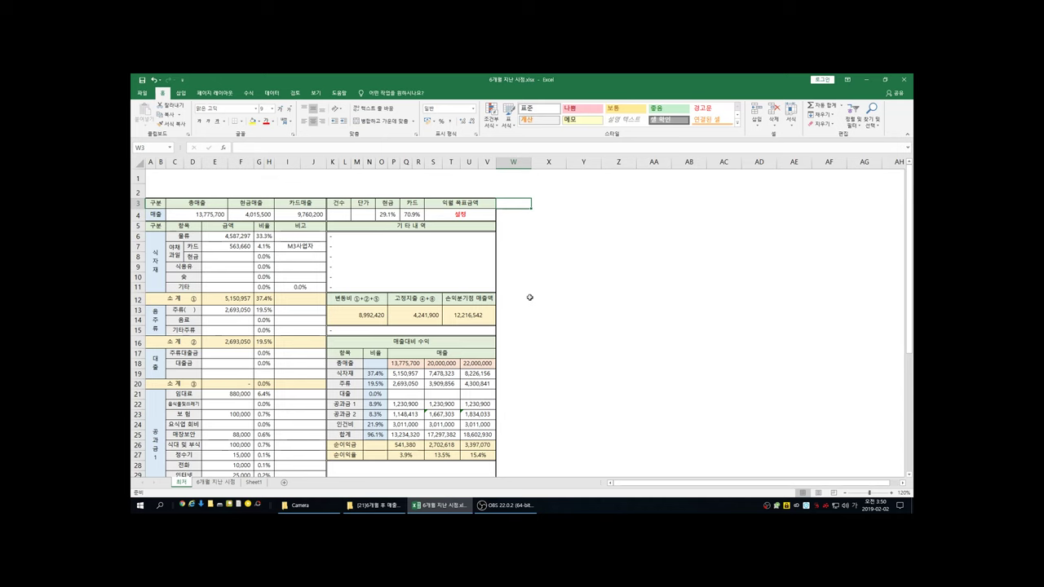
click(539, 247)
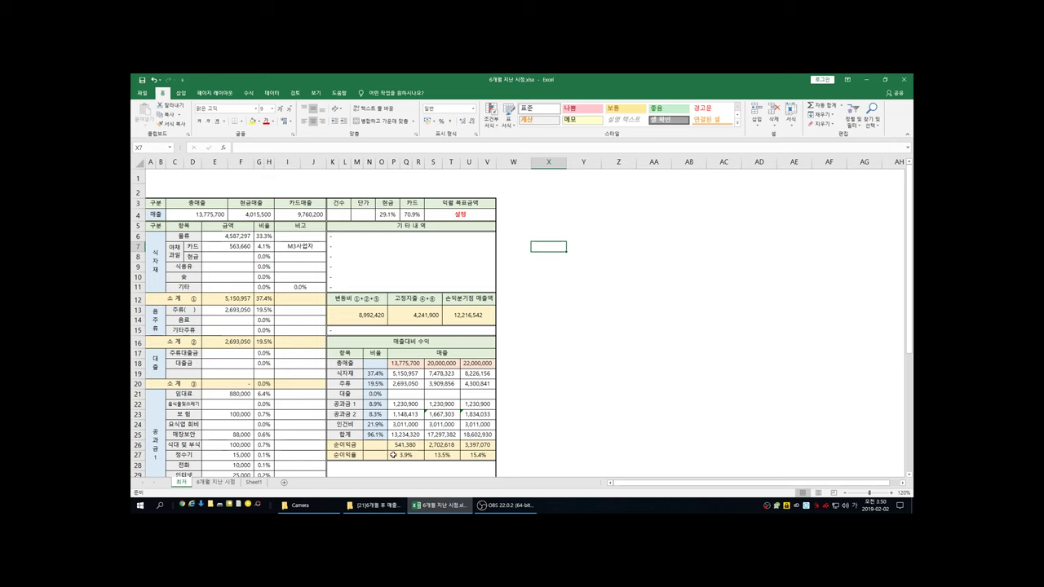
click(411, 244)
click(527, 249)
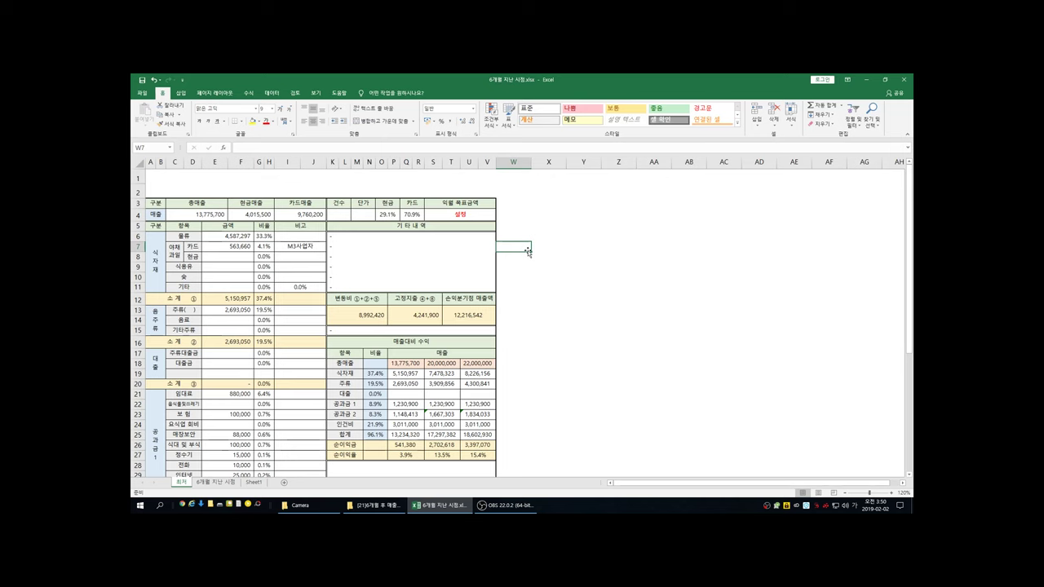
- Open the 6개월 지난 시점 sheet and examine its 총매출 figures and the 순이익금 in the profit table
click(216, 482)
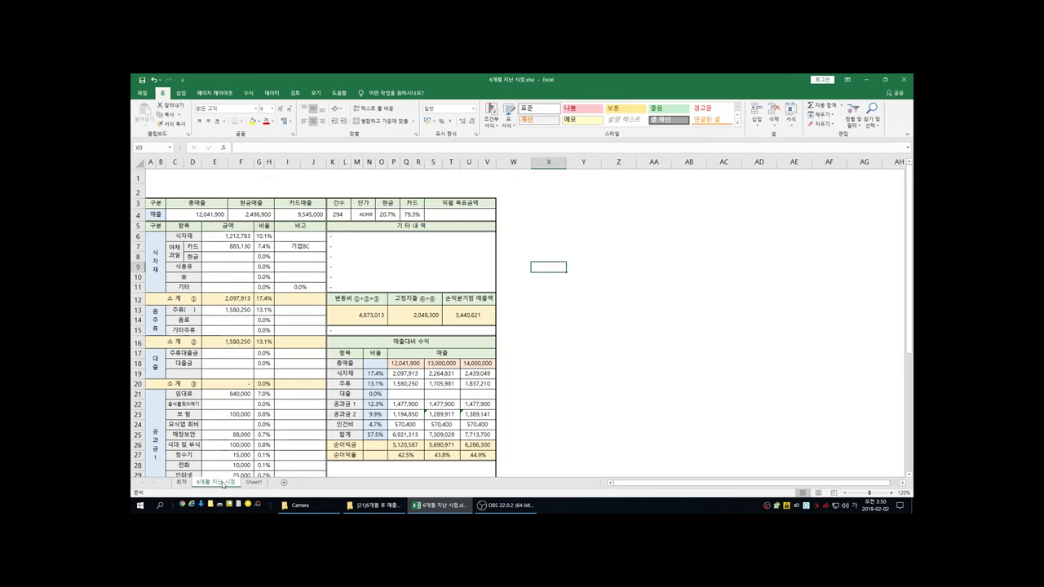
click(202, 215)
click(232, 185)
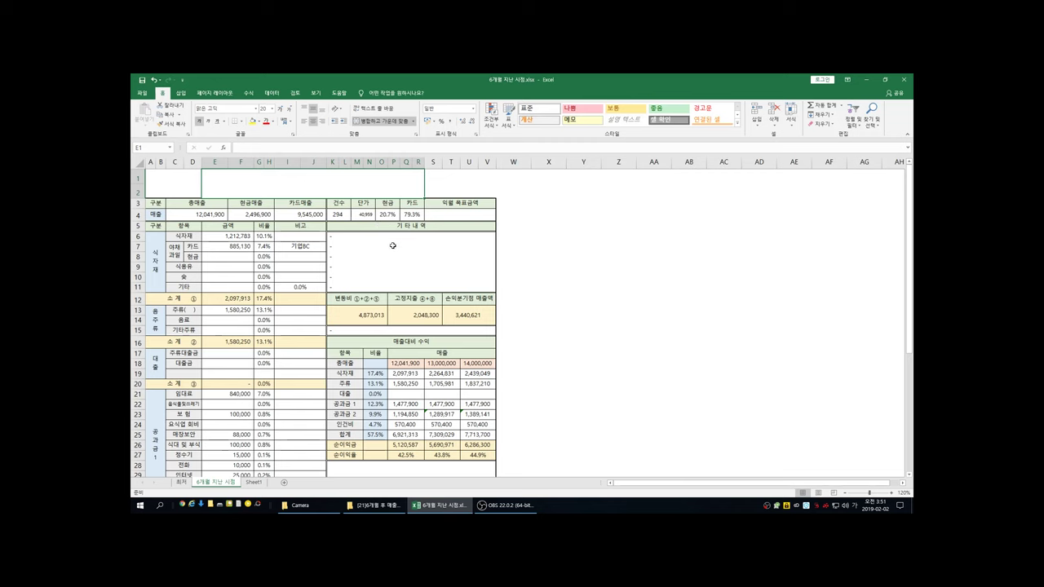
click(413, 445)
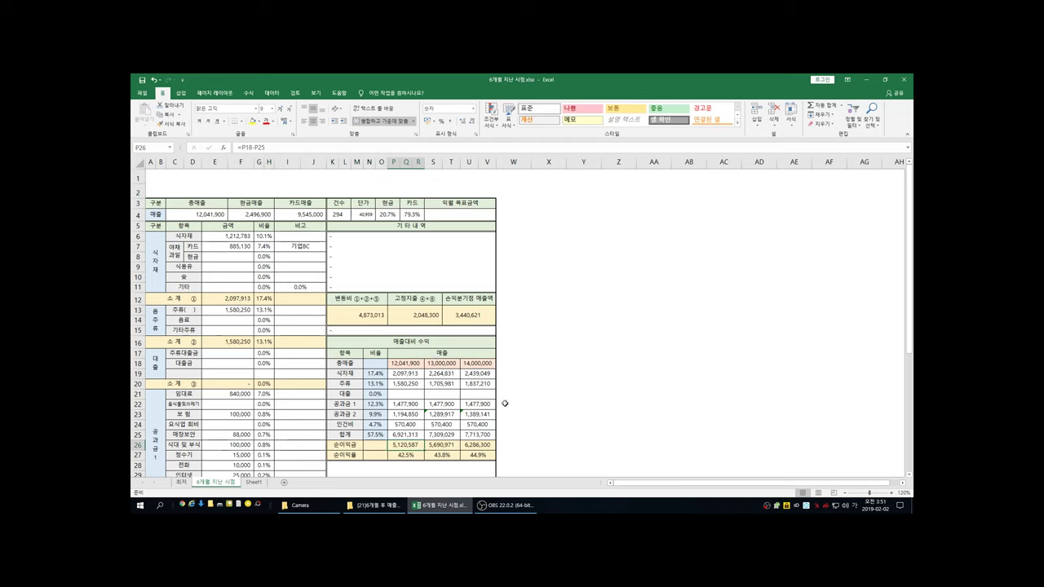
click(519, 264)
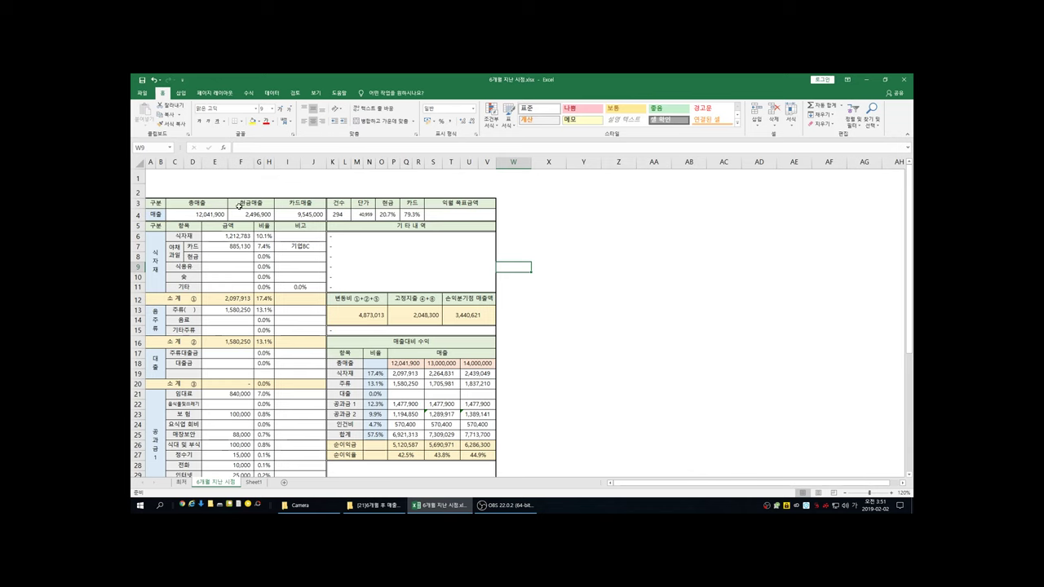
click(534, 247)
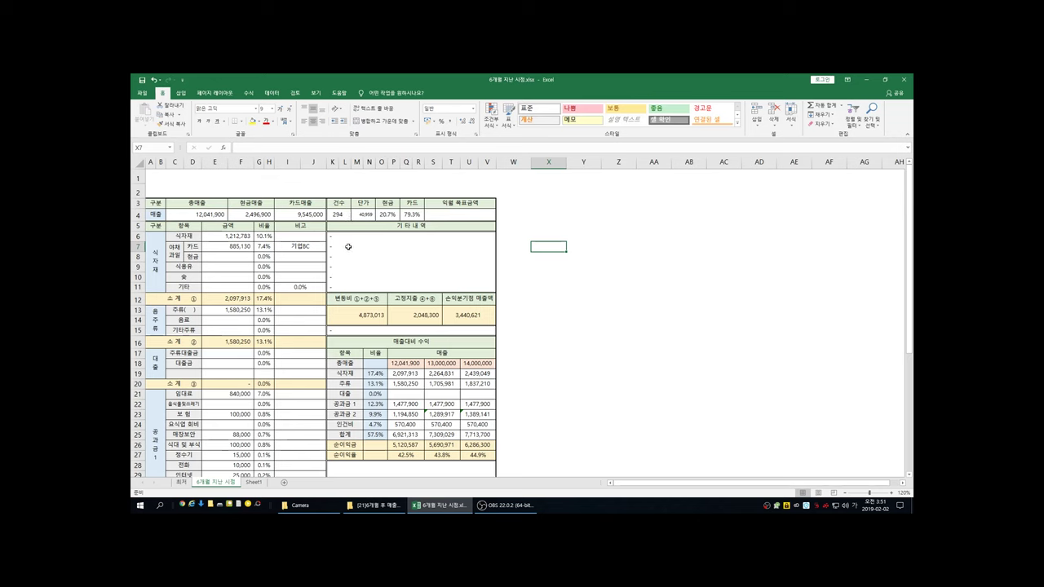
click(522, 214)
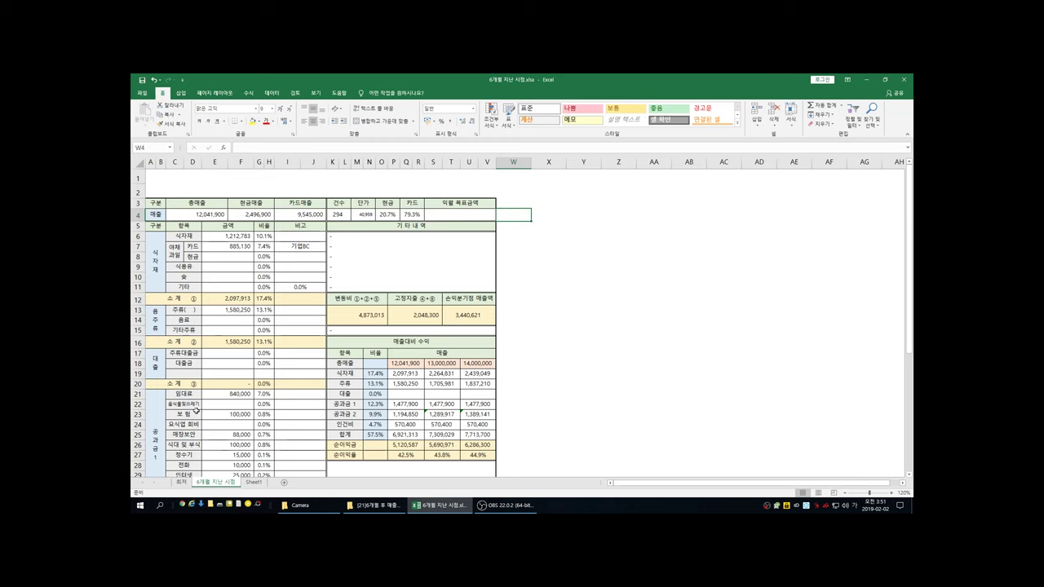
- Compare the 식자재 cost section of the 최저 sheet with the same rows on the 6개월 지난 시점 sheet
click(181, 483)
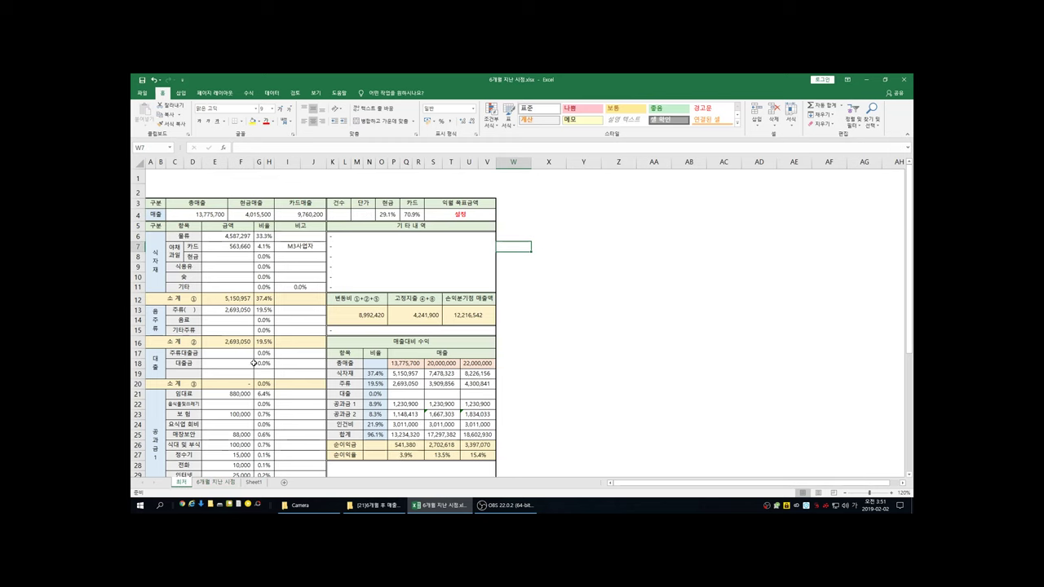
click(215, 482)
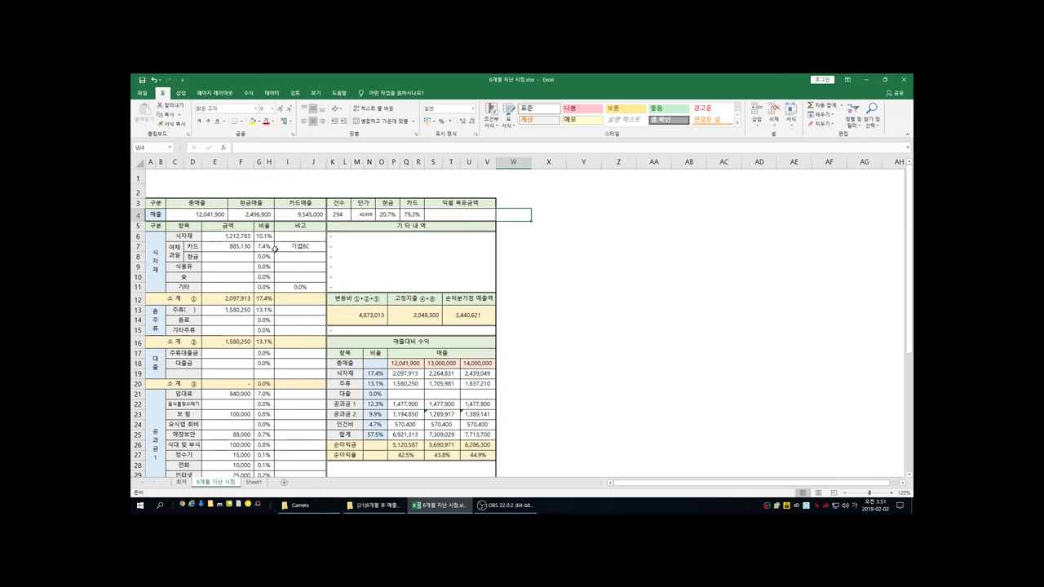
click(383, 235)
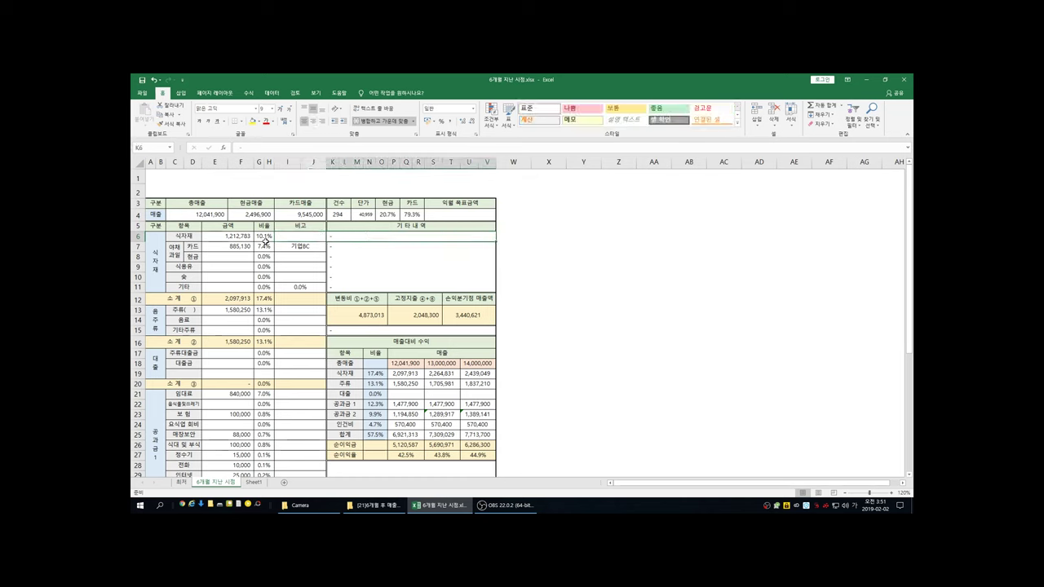
click(232, 248)
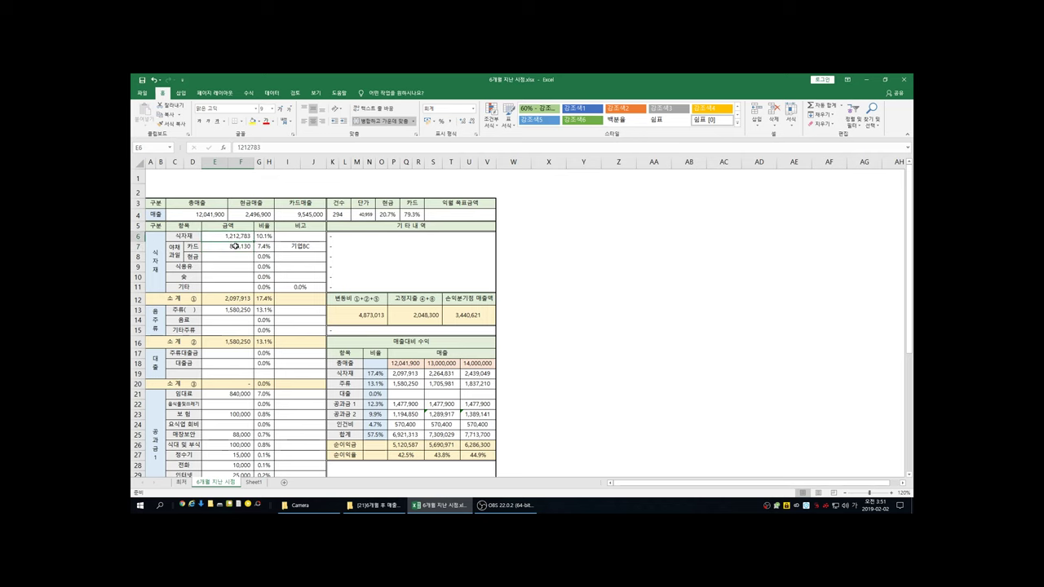
click(241, 258)
click(233, 267)
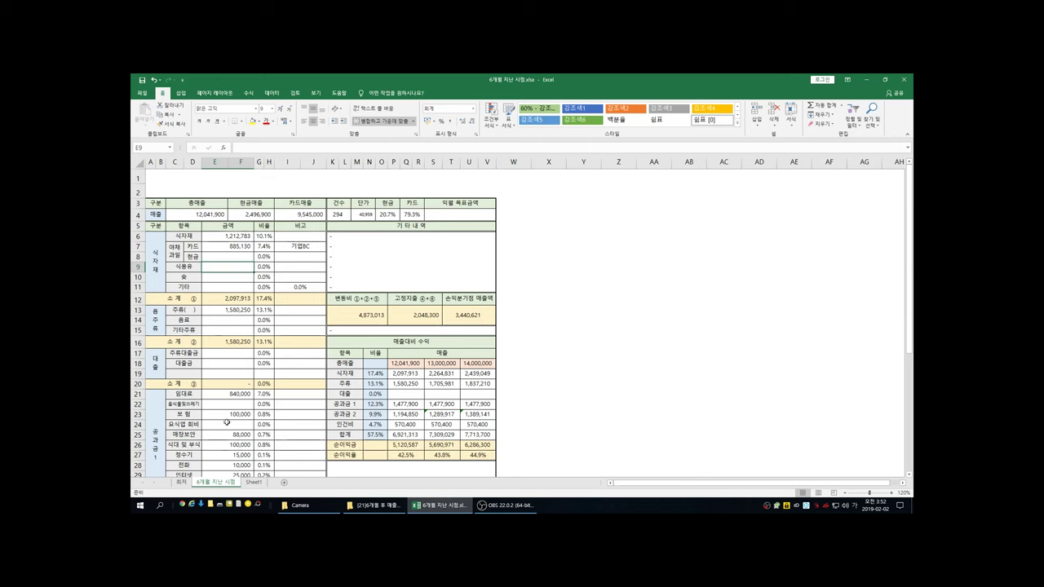
- Check the 야채 과일 card note on the 최저 sheet, and examine the 식자재 and 주류 rows on the 6개월 지난 시점 sheet
click(181, 481)
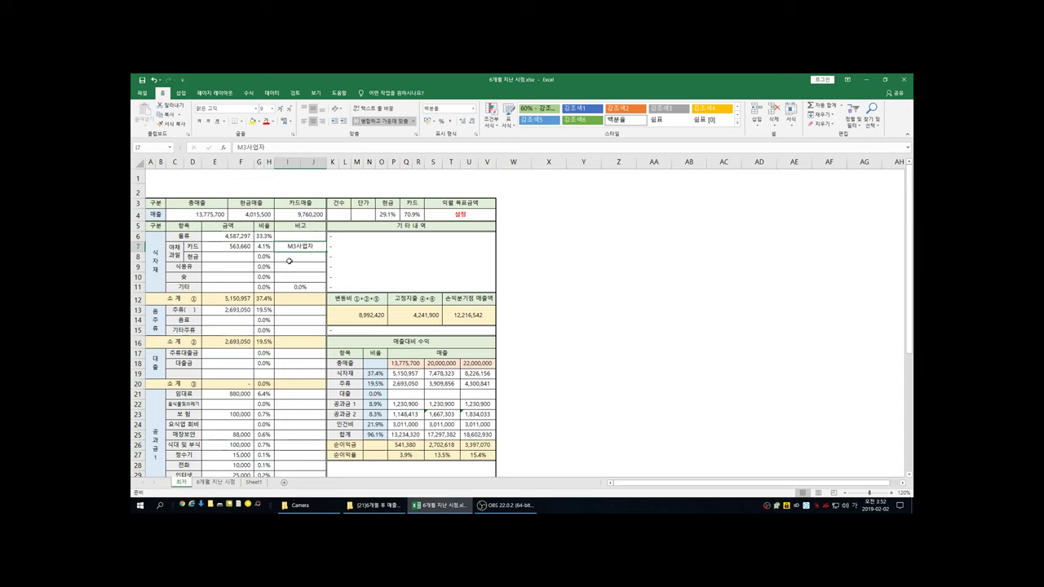
click(221, 477)
click(311, 239)
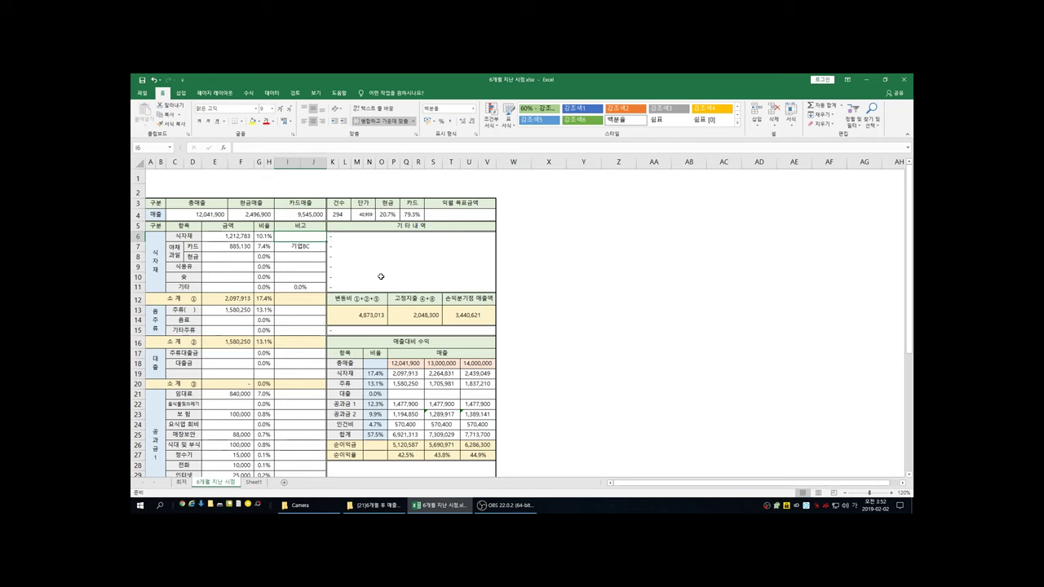
click(242, 312)
click(238, 284)
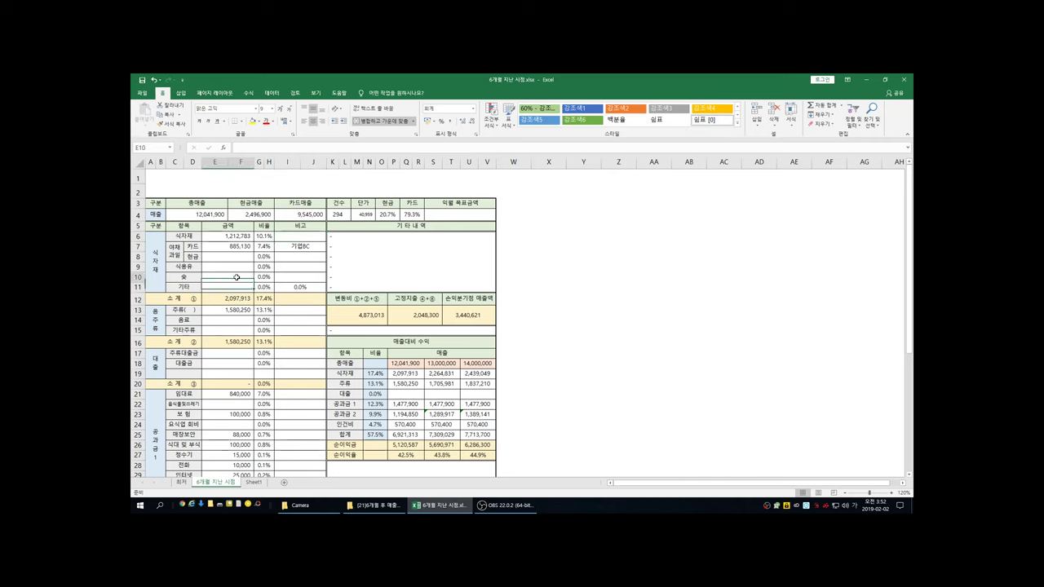
click(240, 308)
scroll(342, 318, down, 2)
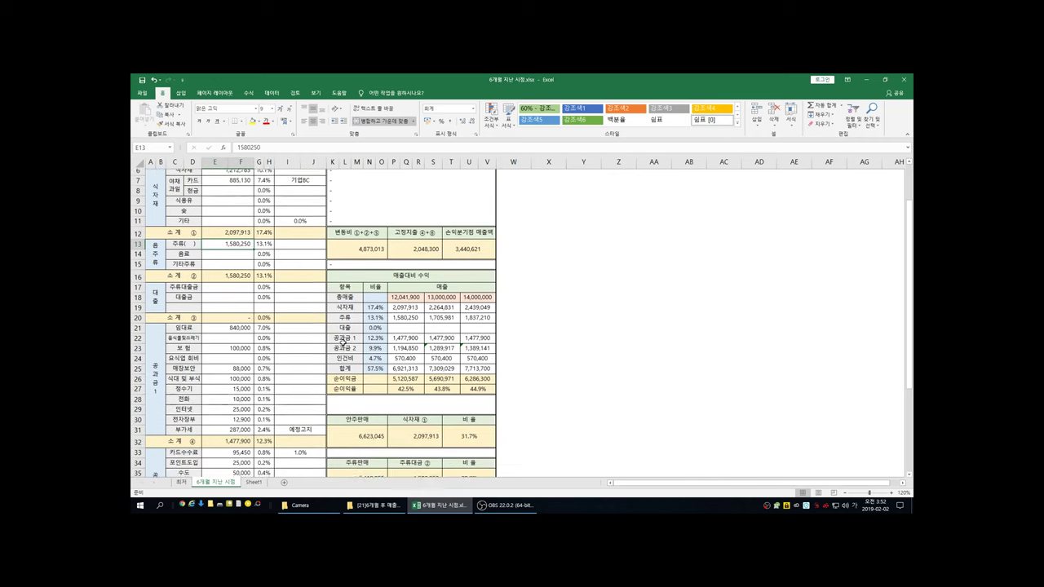
scroll(277, 298, up, 2)
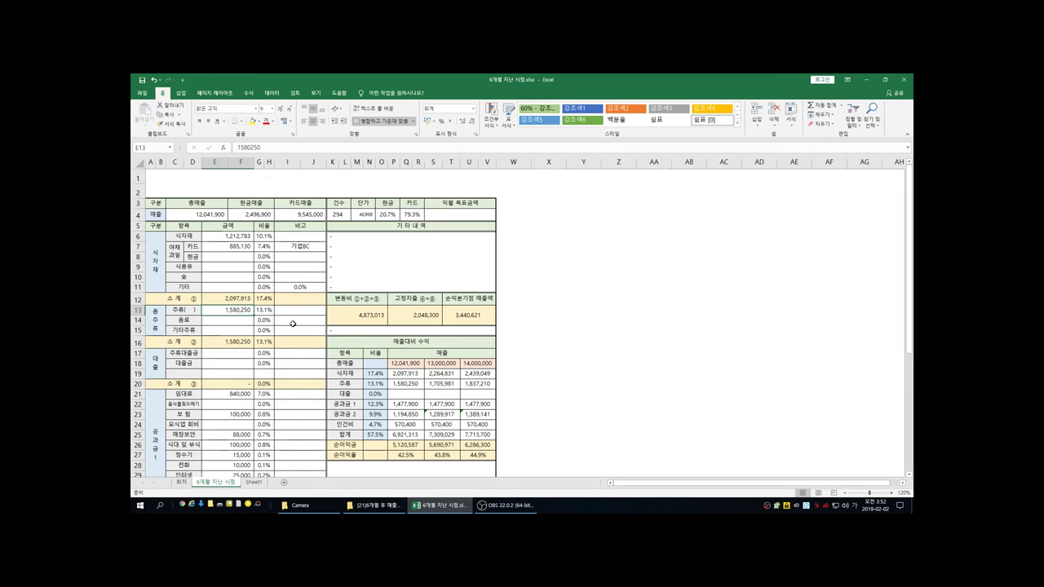
- Compare the 임대료 amount in E21 between the 6개월 지난 시점 and 최저 sheets, ending on 6개월 지난 시점
scroll(292, 324, down, 2)
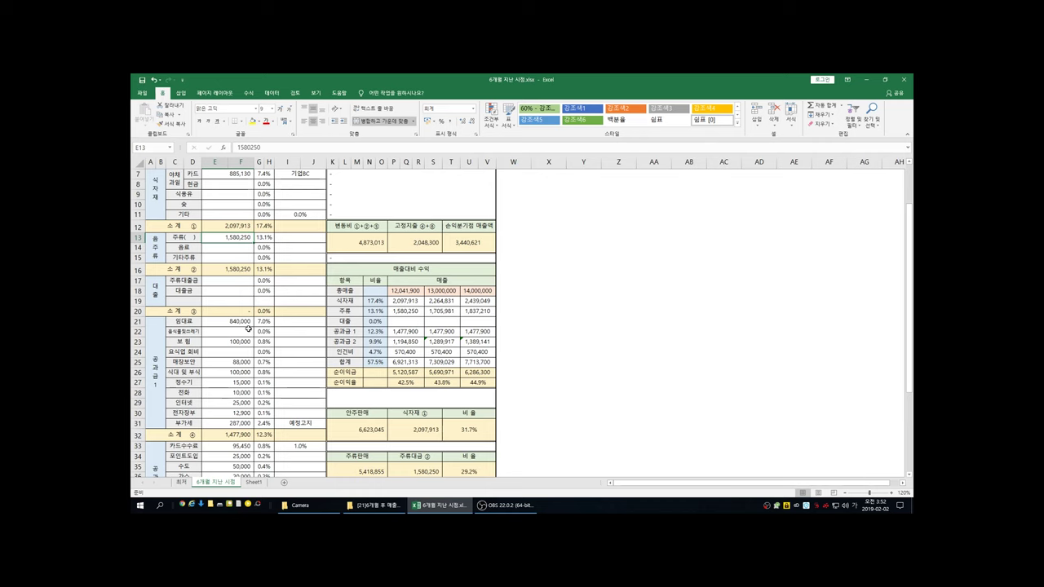
scroll(280, 334, down, 2)
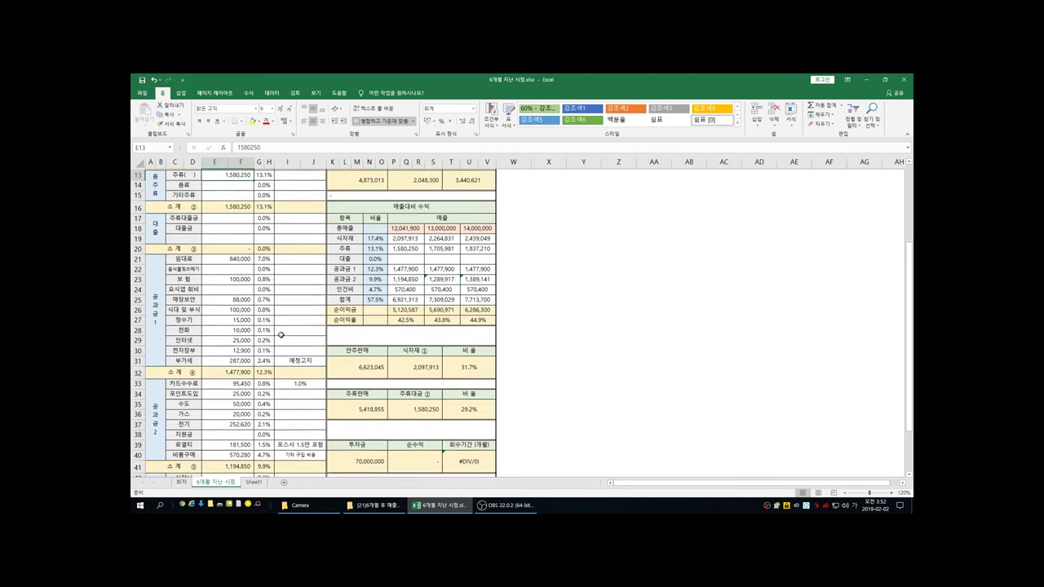
click(242, 258)
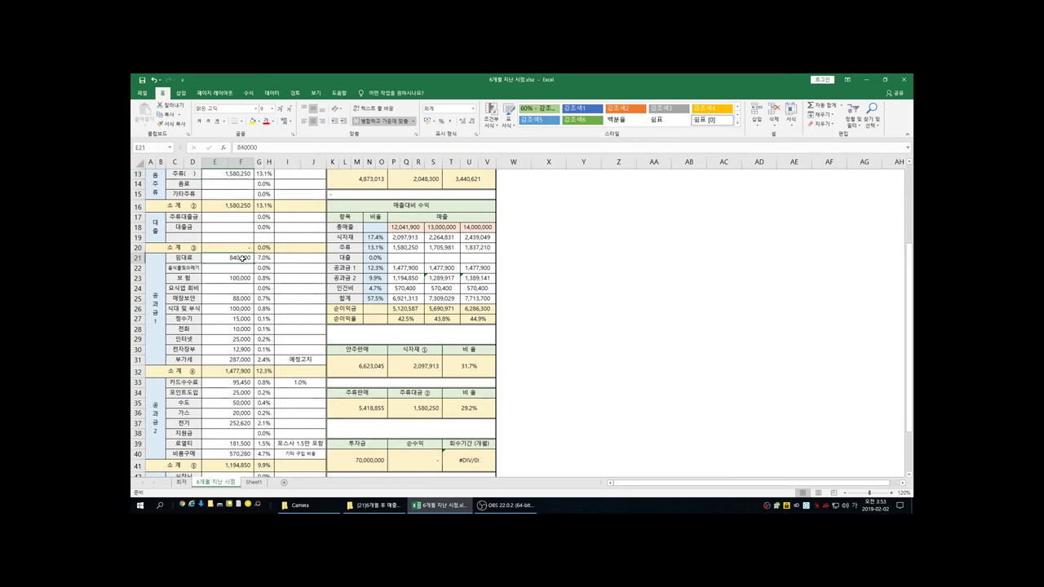
click(183, 482)
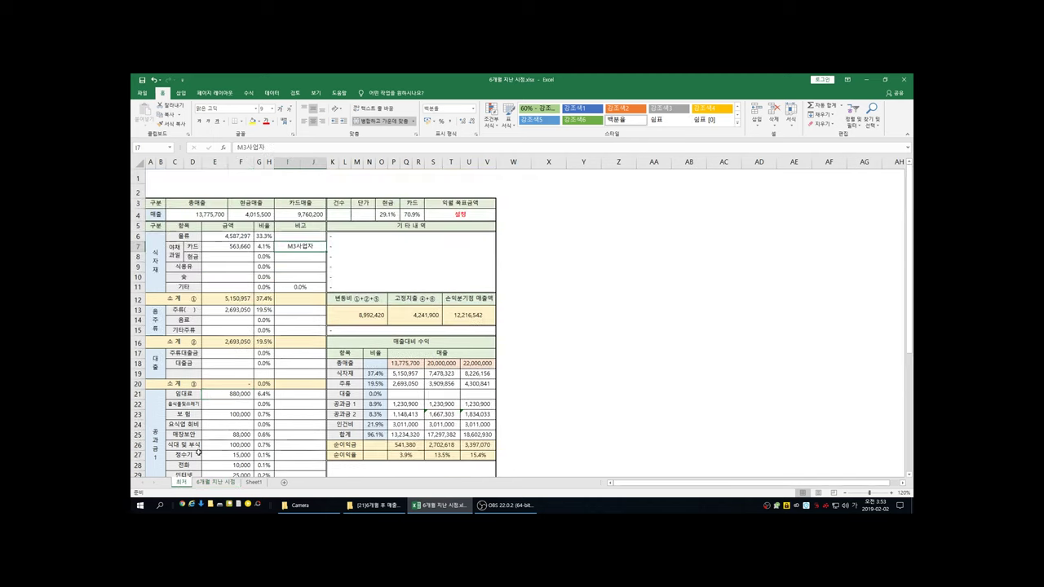
scroll(222, 330, down, 2)
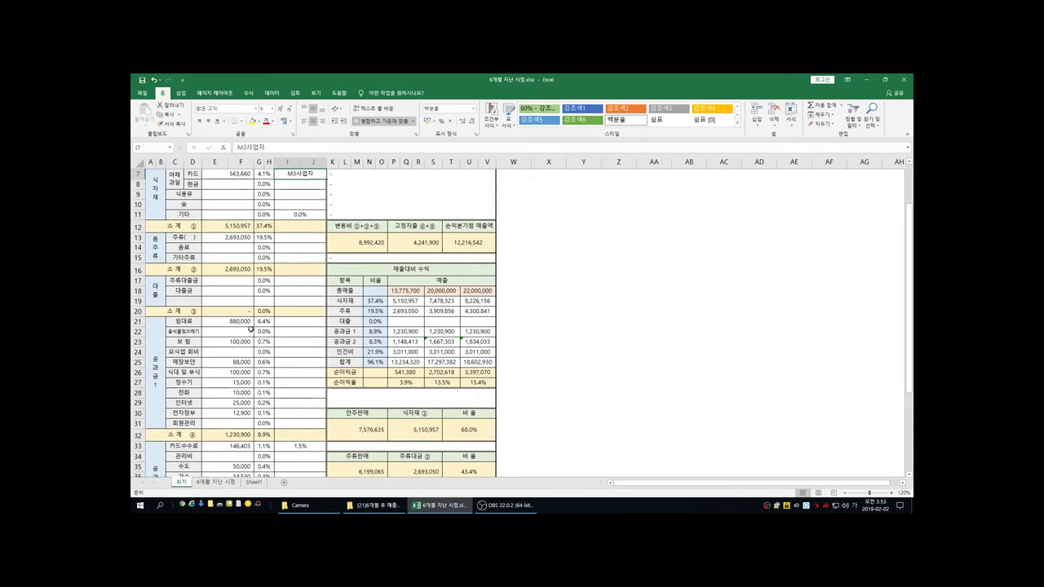
click(220, 320)
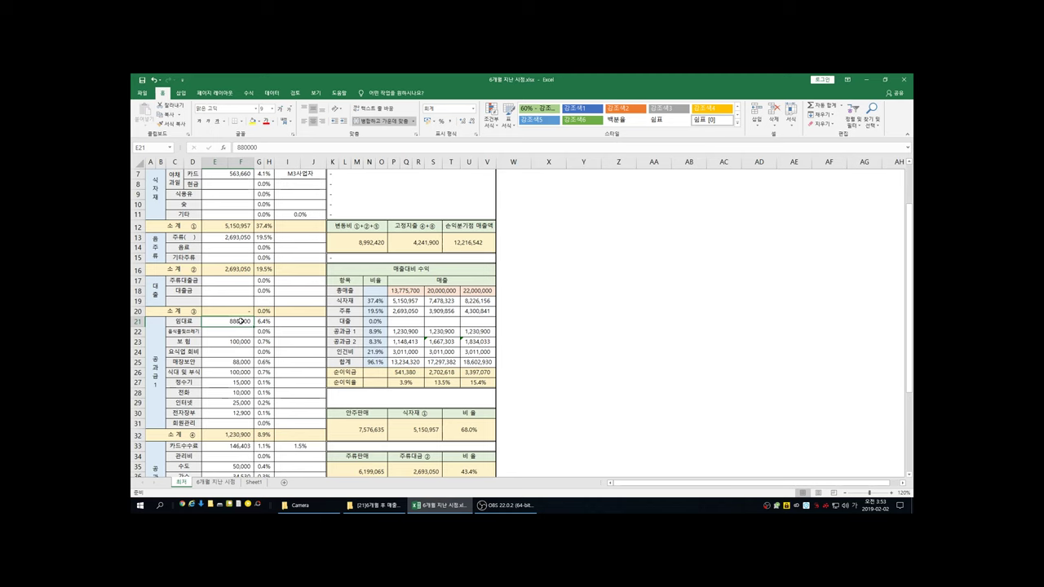
click(211, 483)
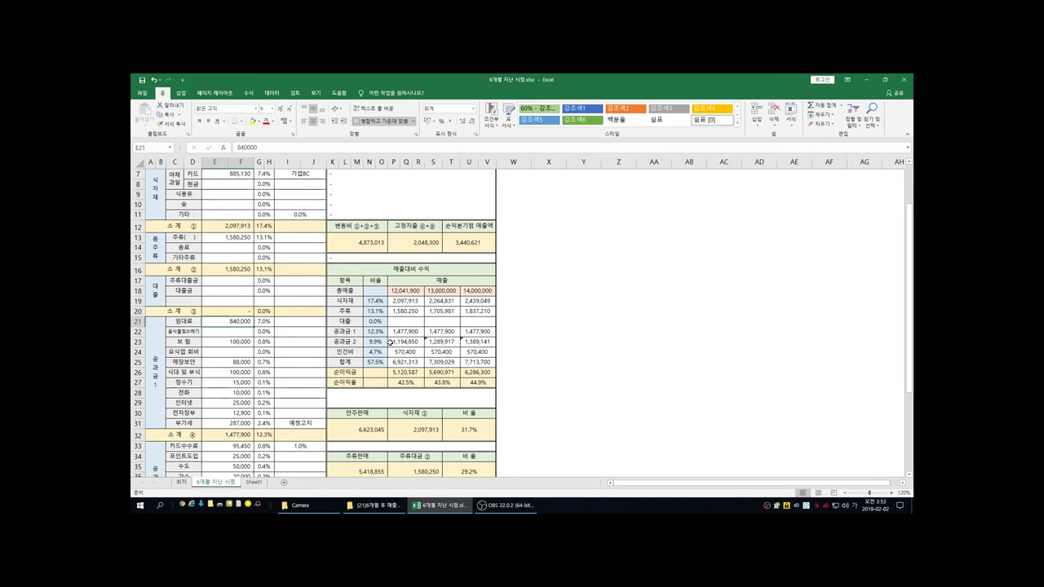
- Examine the 공과금 1 amounts row by row, from 보험 to 인터넷 and the 부가세 entry in E31
scroll(307, 374, down, 2)
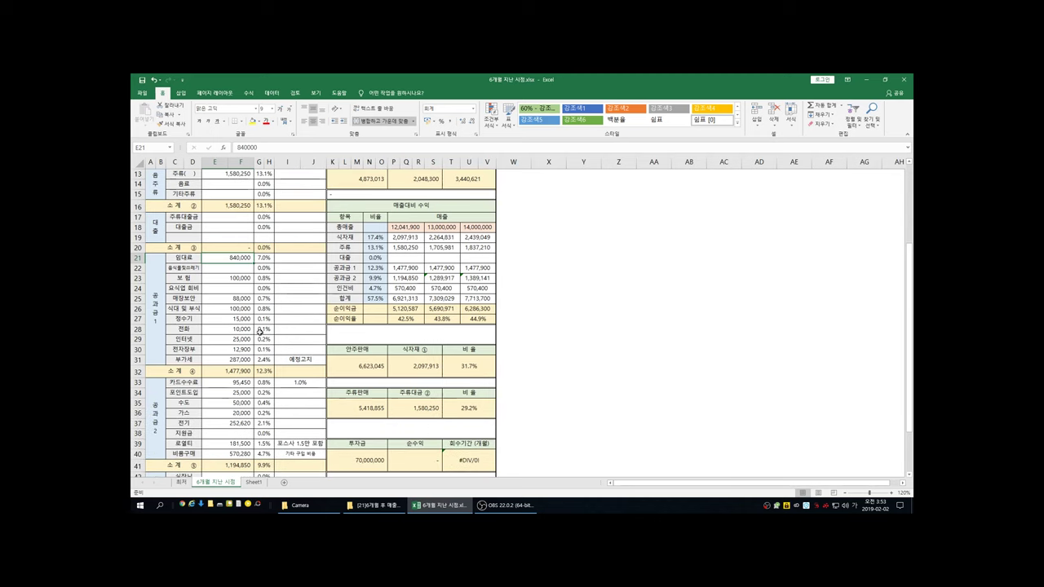
click(240, 278)
click(239, 288)
click(237, 299)
click(237, 308)
click(236, 319)
click(236, 328)
click(237, 339)
scroll(273, 358, down, 2)
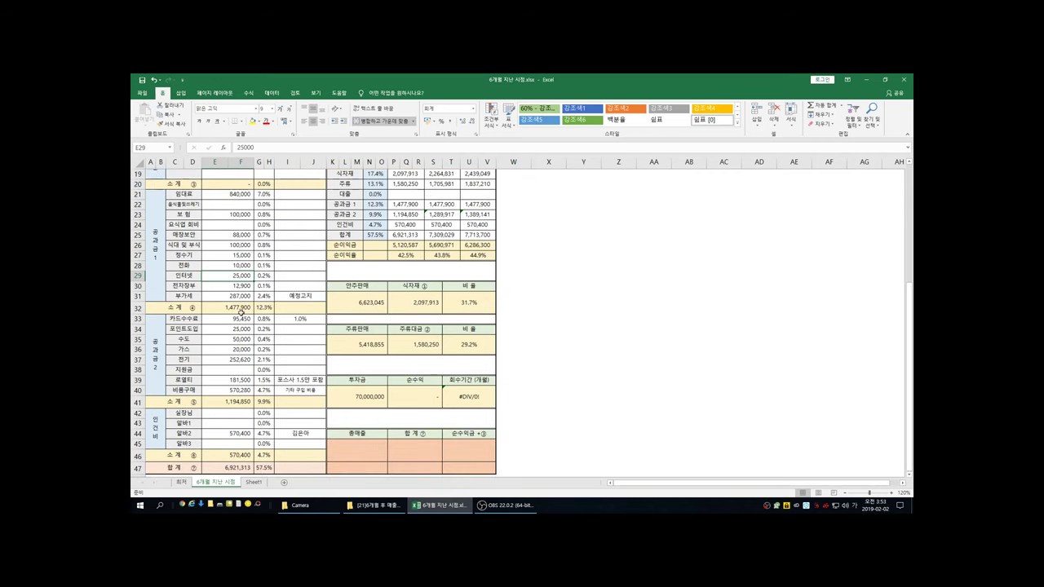
click(242, 297)
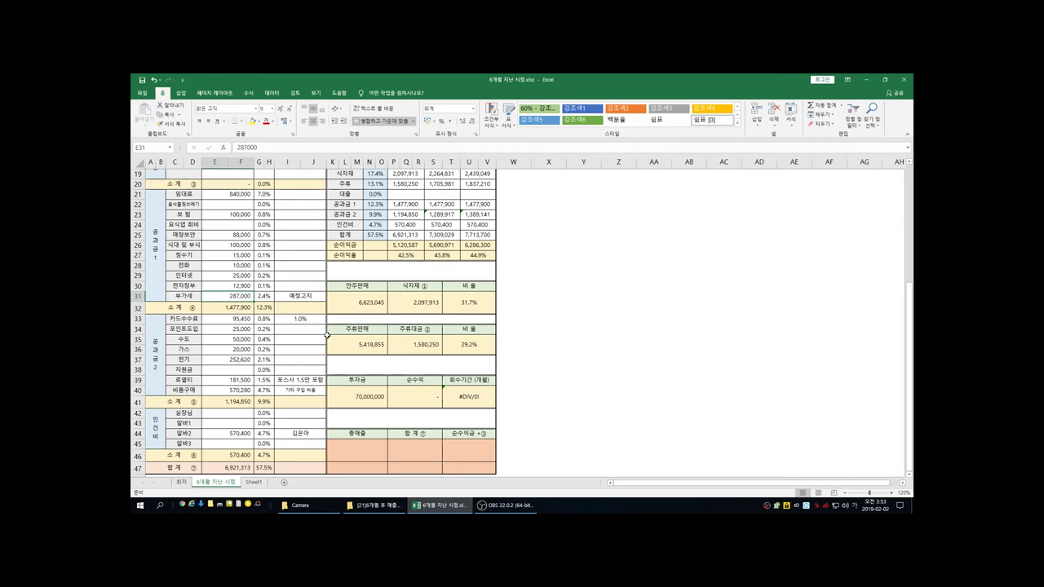
- Inspect the 카드수수료 amount in E33 and its fee rate in the 비고 cell I33
scroll(326, 336, down, 2)
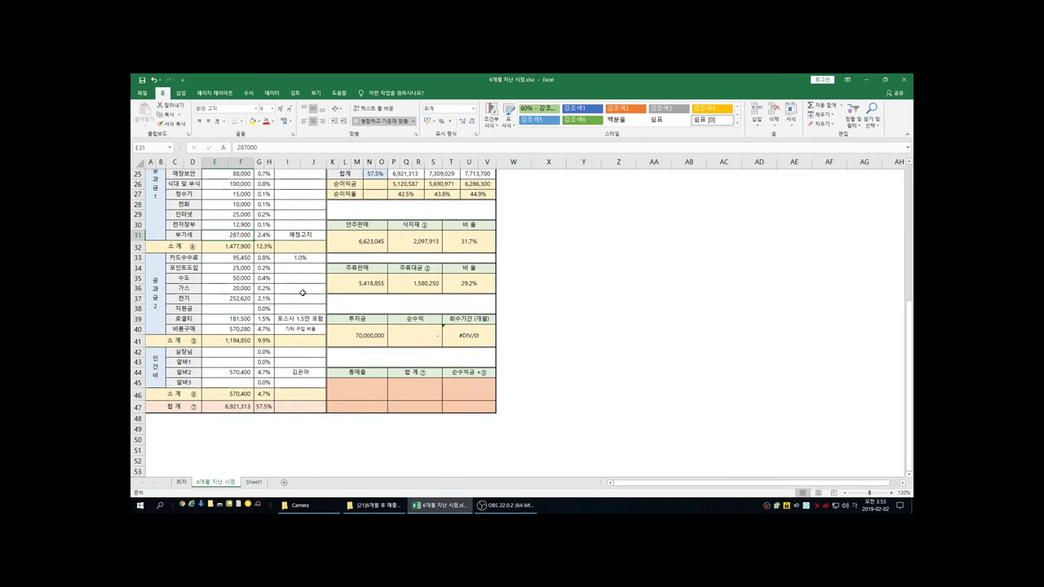
key(Down)
key(Down)
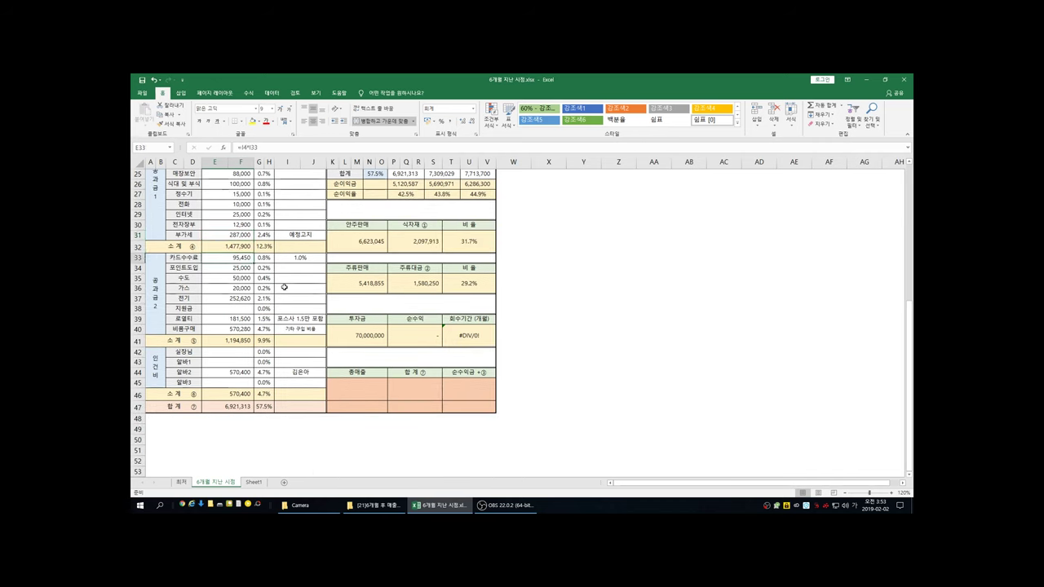
key(Right)
key(Right)
key(Right)
key(Right)
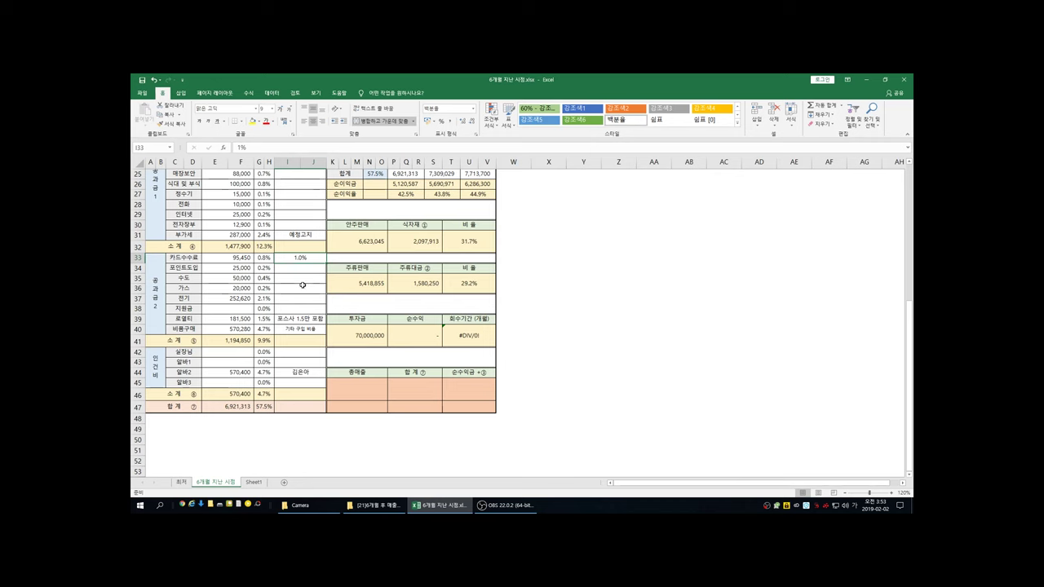
click(297, 278)
click(308, 258)
click(304, 278)
click(307, 260)
click(309, 247)
click(316, 212)
click(309, 259)
- Examine the 포인트도입, 가스 and 전기 cost rows in the 공과금 2 section
click(305, 269)
click(224, 269)
click(287, 266)
click(219, 285)
click(216, 289)
click(216, 299)
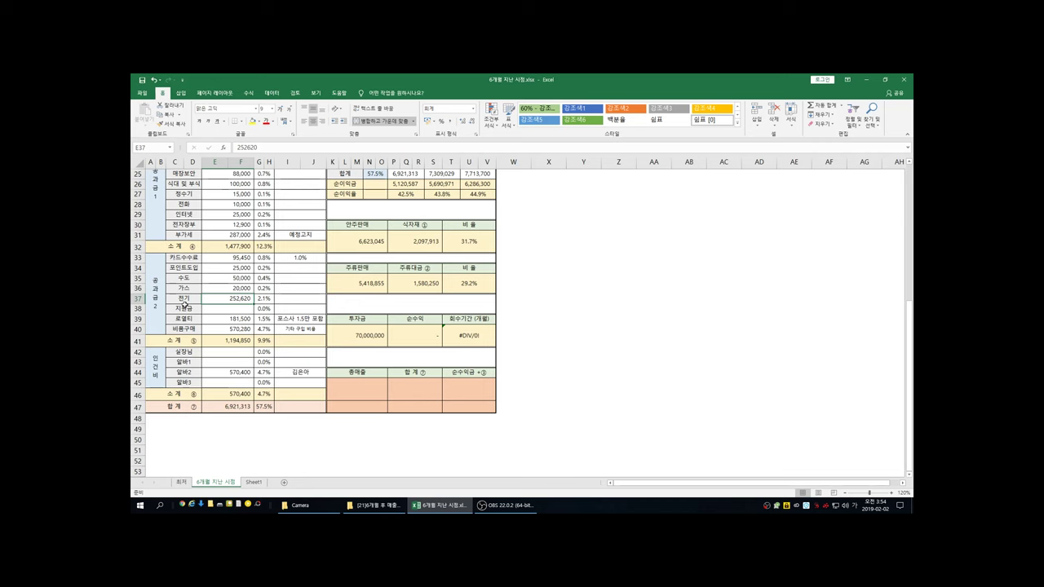
- Examine the remaining 공과금 2 rows from 수도 to 비품구매, including the 비고 note in I40
click(301, 280)
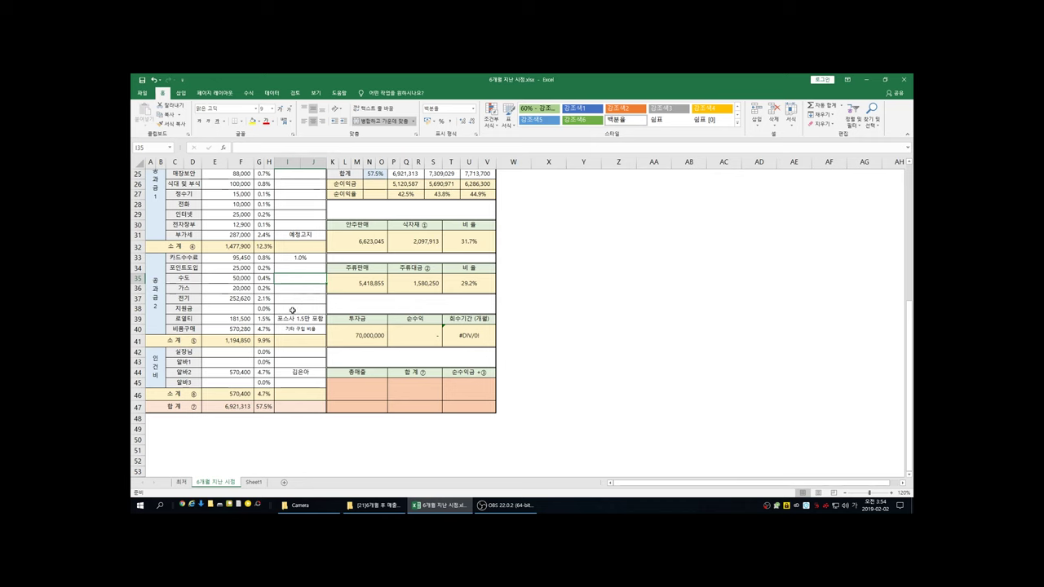
click(296, 298)
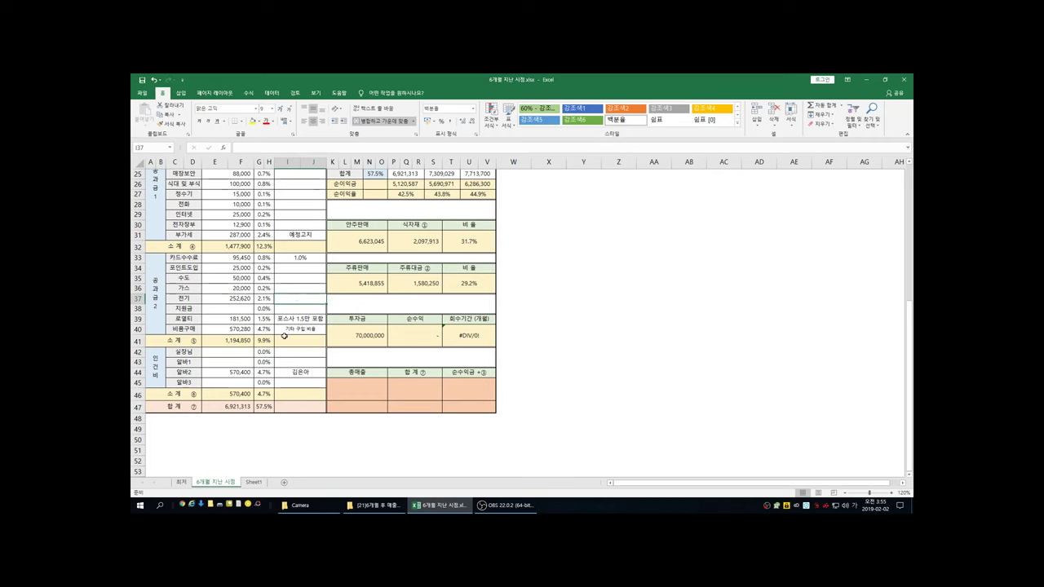
scroll(283, 355, down, 2)
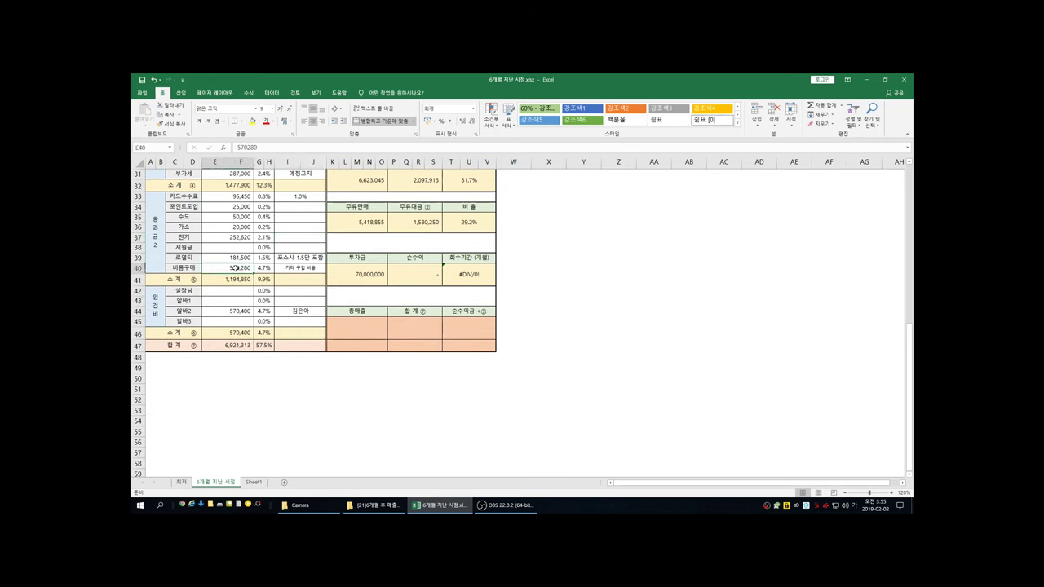
click(276, 268)
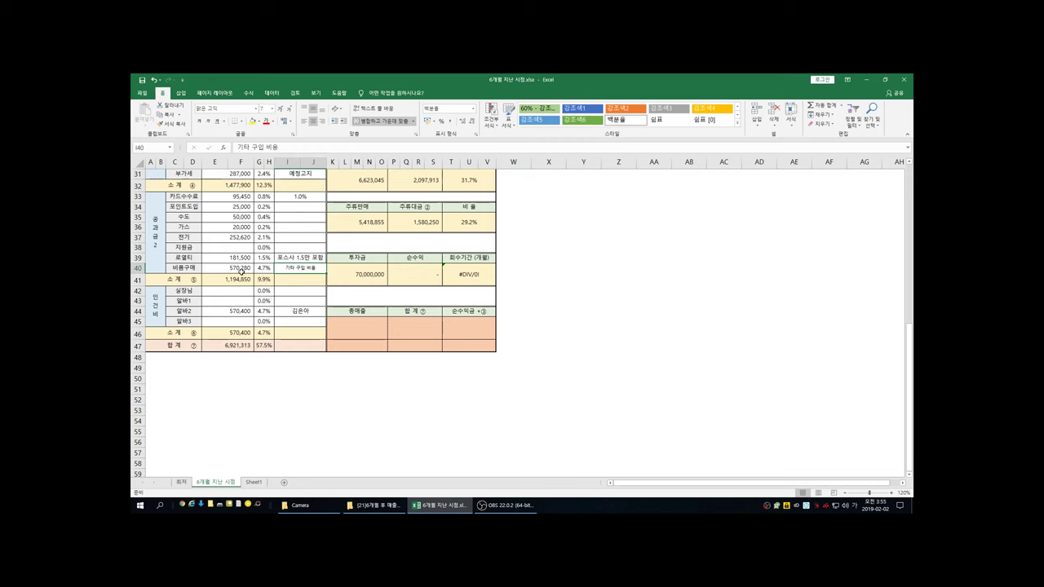
- Compare the 실장님 labor cost in row 42 between the 6개월 지난 시점 and 최저 sheets, ending on 6개월 지난 시점
click(229, 290)
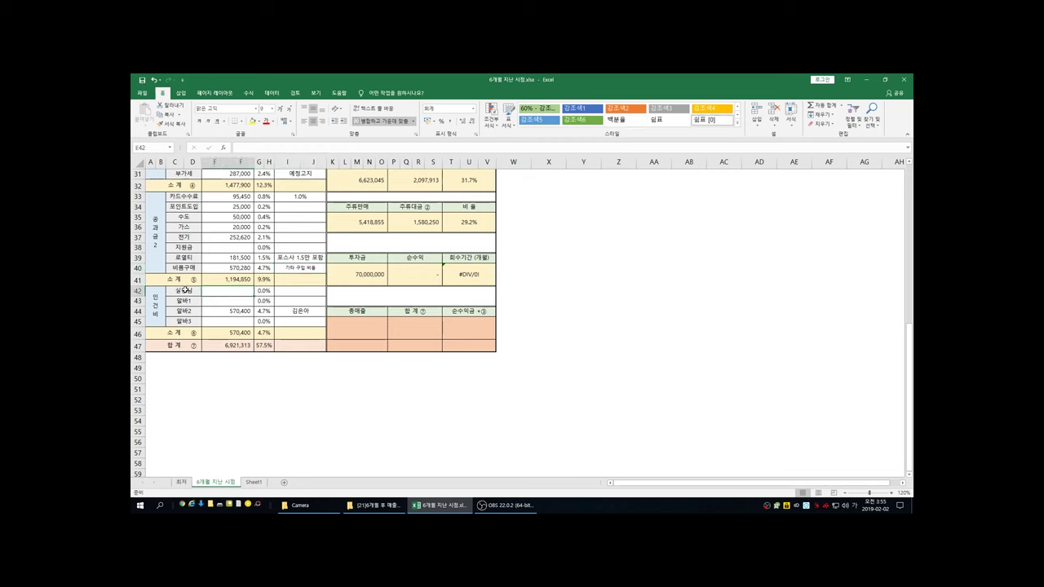
click(281, 291)
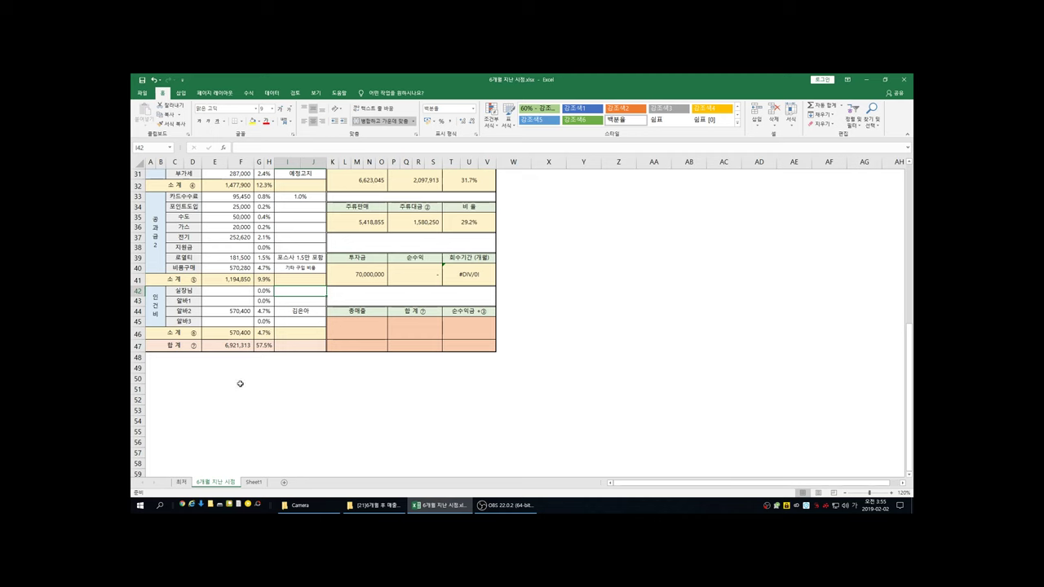
click(182, 483)
scroll(219, 397, down, 8)
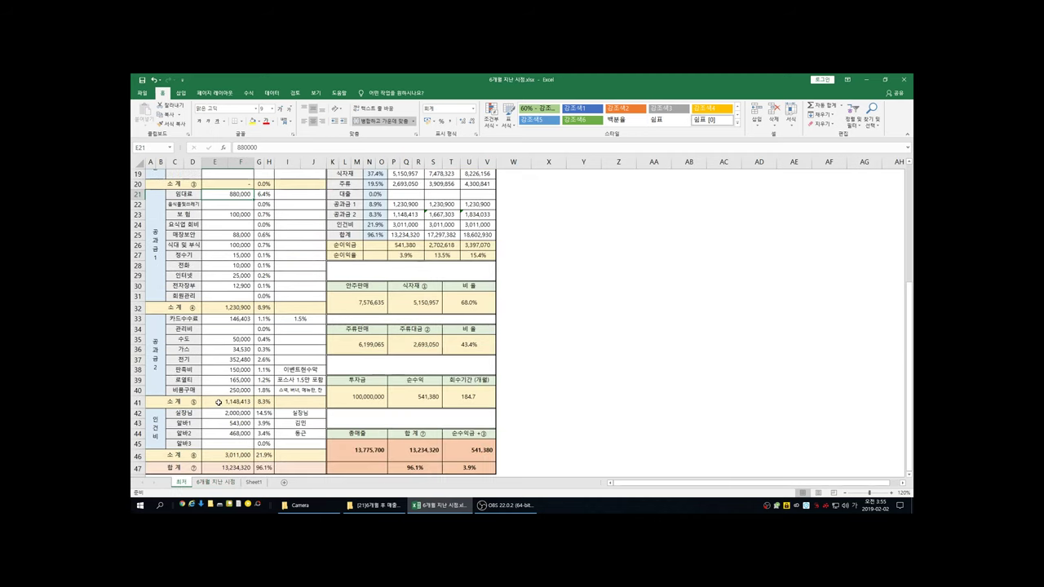
click(263, 291)
key(Right)
key(Left)
key(Left)
key(Right)
key(Right)
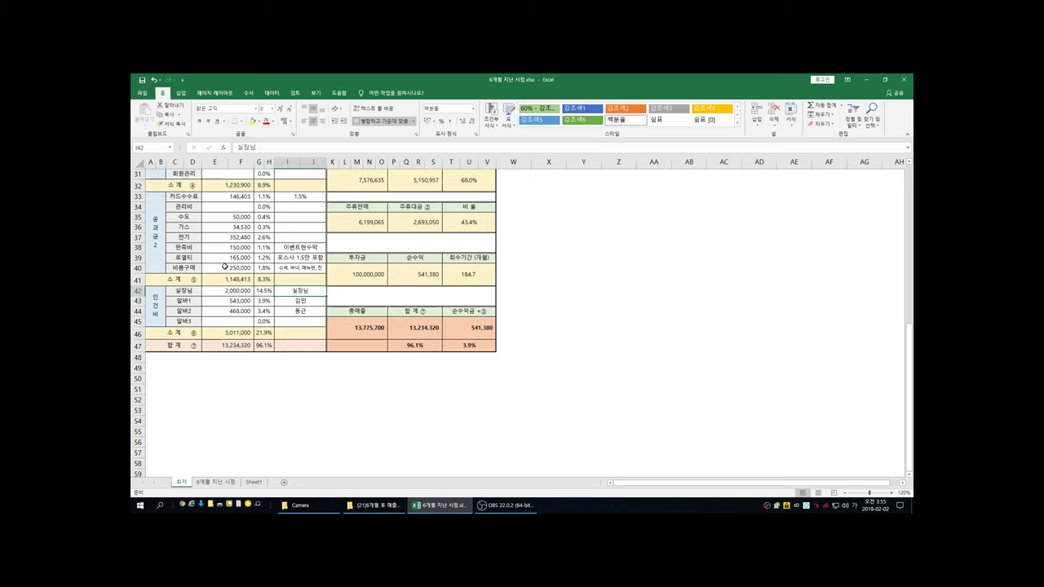
click(215, 482)
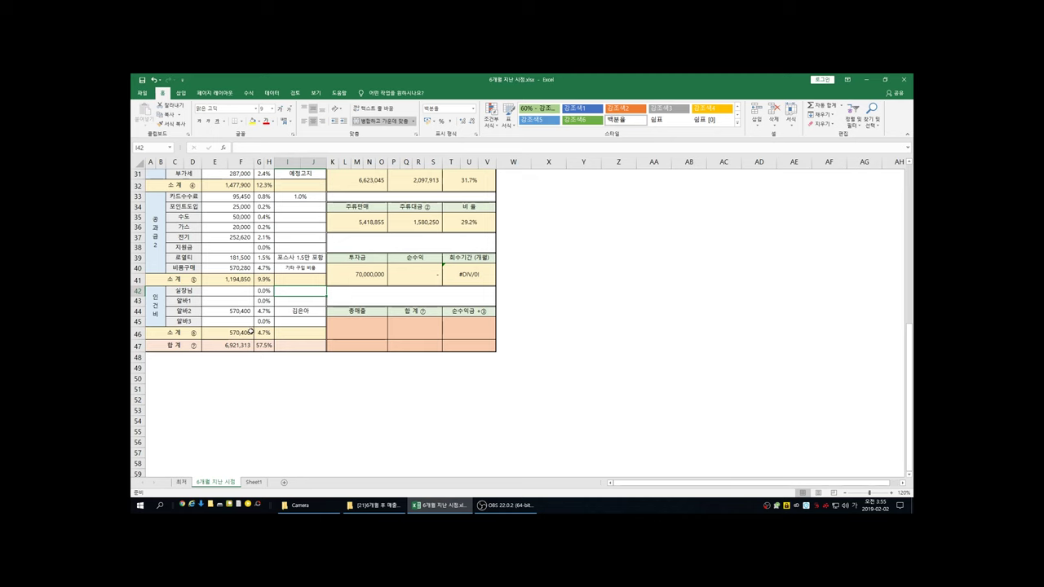
- Review the 6개월 지난 시점 sheet from the 총매출 figures through the cost subtotals to the 매출대비 수익 table
scroll(262, 340, up, 10)
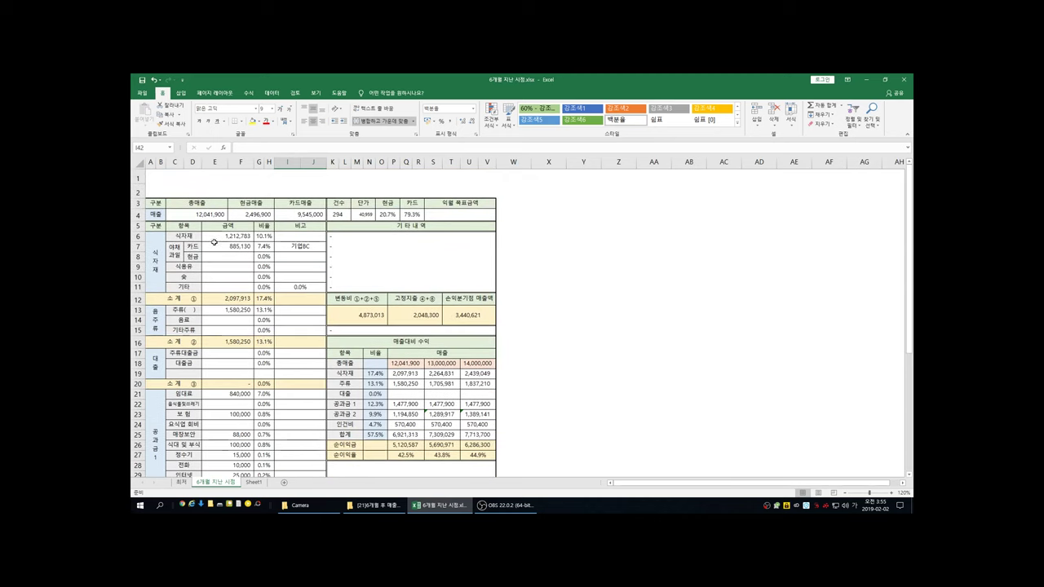
scroll(297, 379, down, 5)
scroll(297, 386, down, 3)
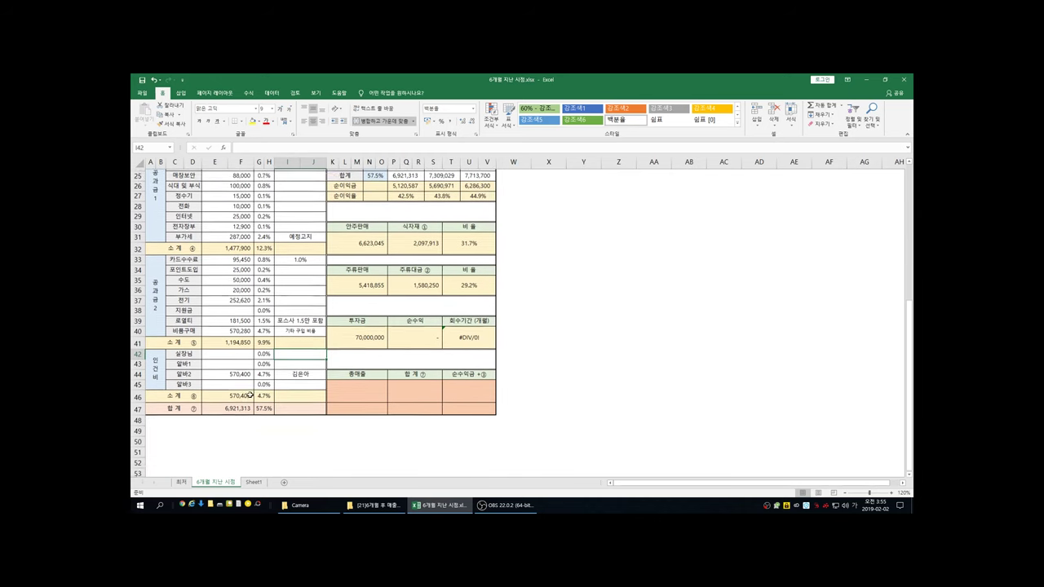
scroll(289, 361, up, 4)
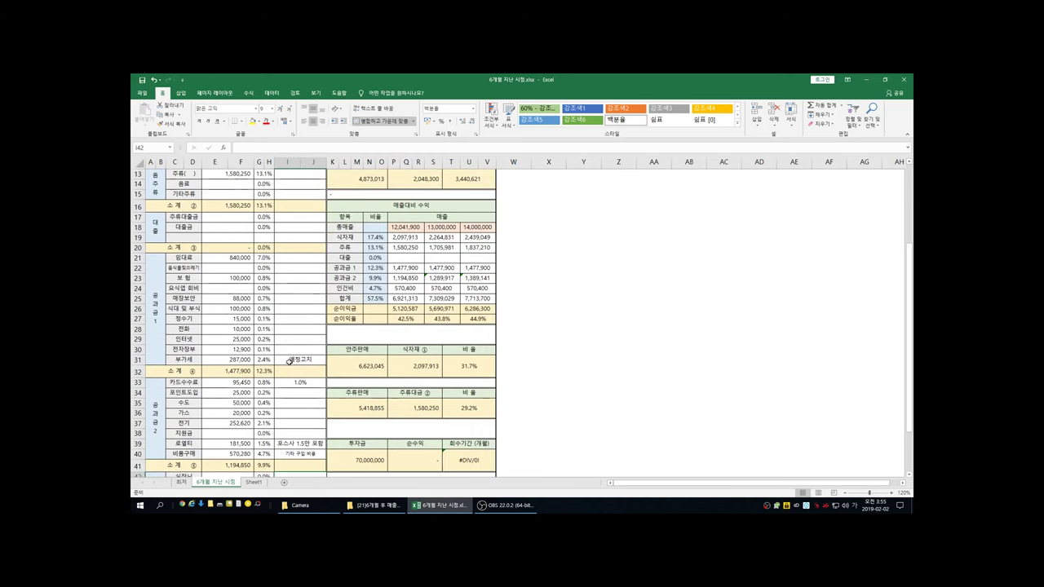
scroll(294, 312, up, 2)
scroll(234, 237, up, 2)
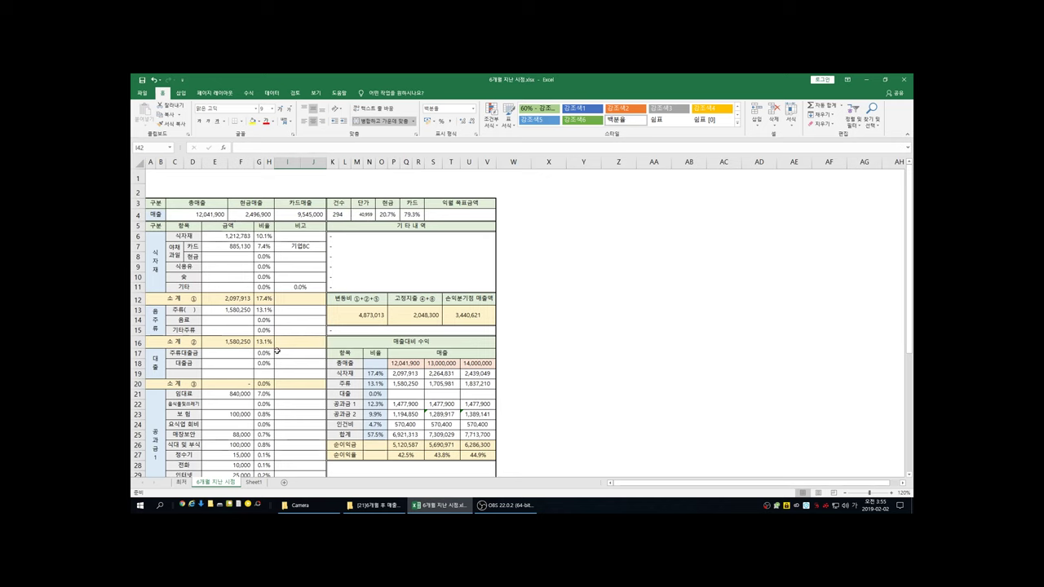
scroll(286, 383, down, 2)
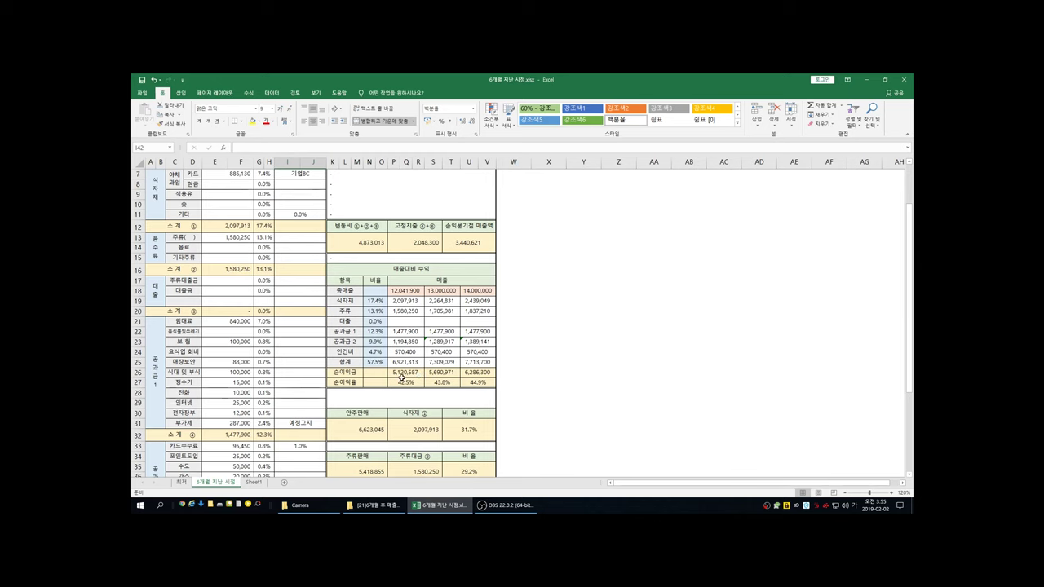
scroll(423, 395, down, 2)
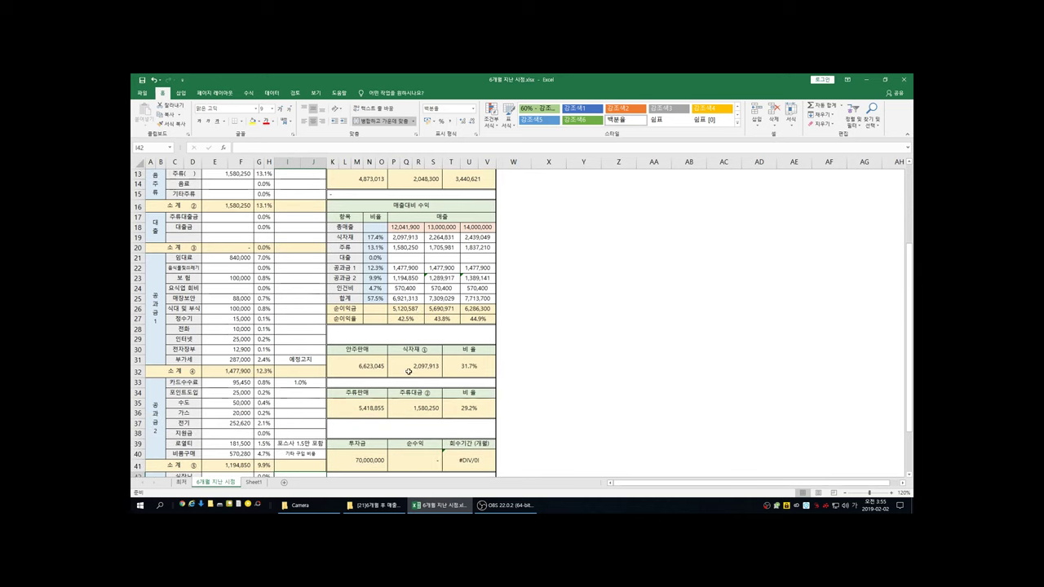
- Inspect the 순이익률 formula in P27 and the projected 총매출 amounts in S18 and U18
click(408, 321)
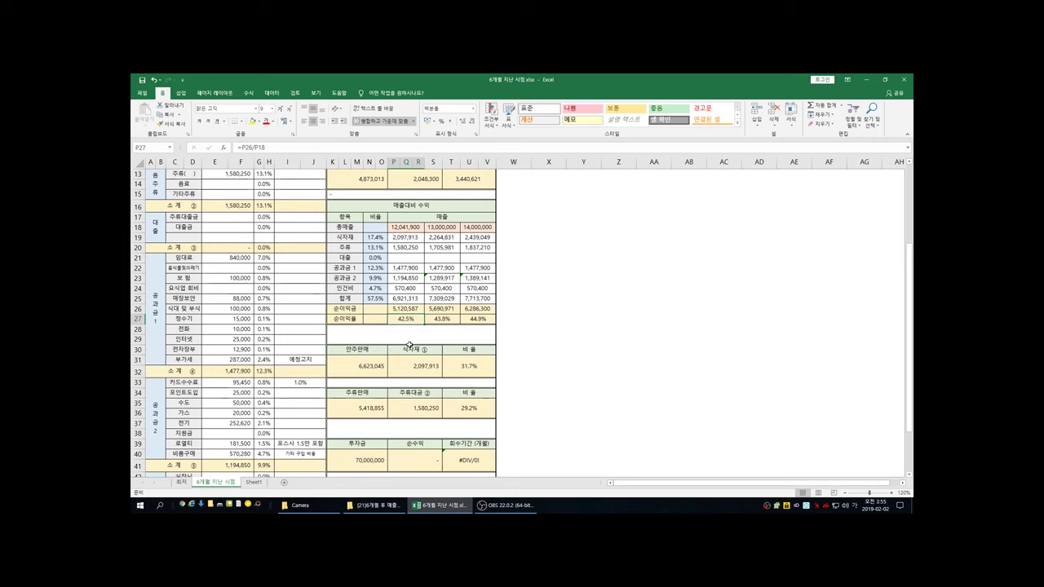
click(511, 319)
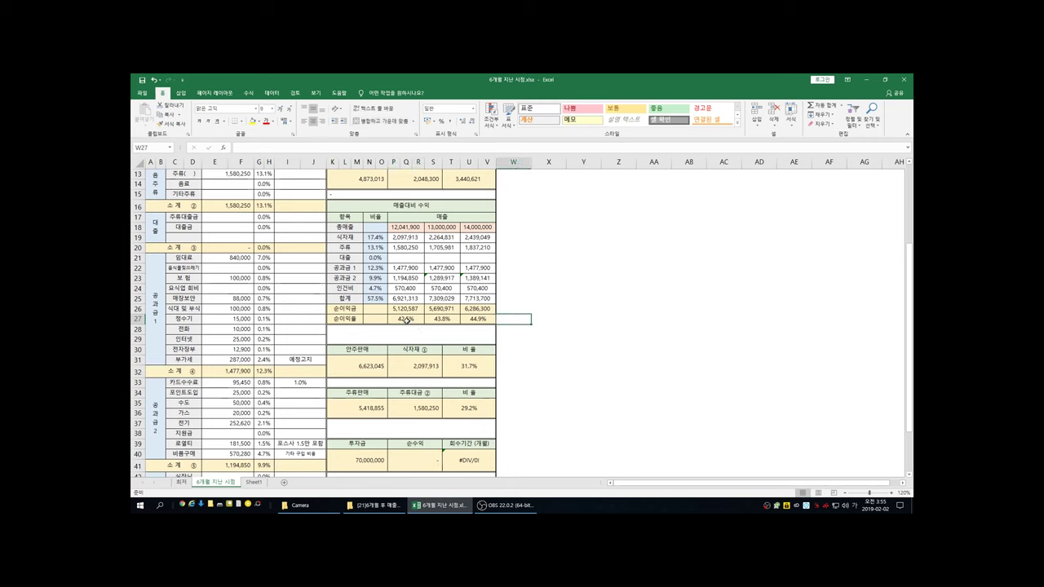
click(301, 276)
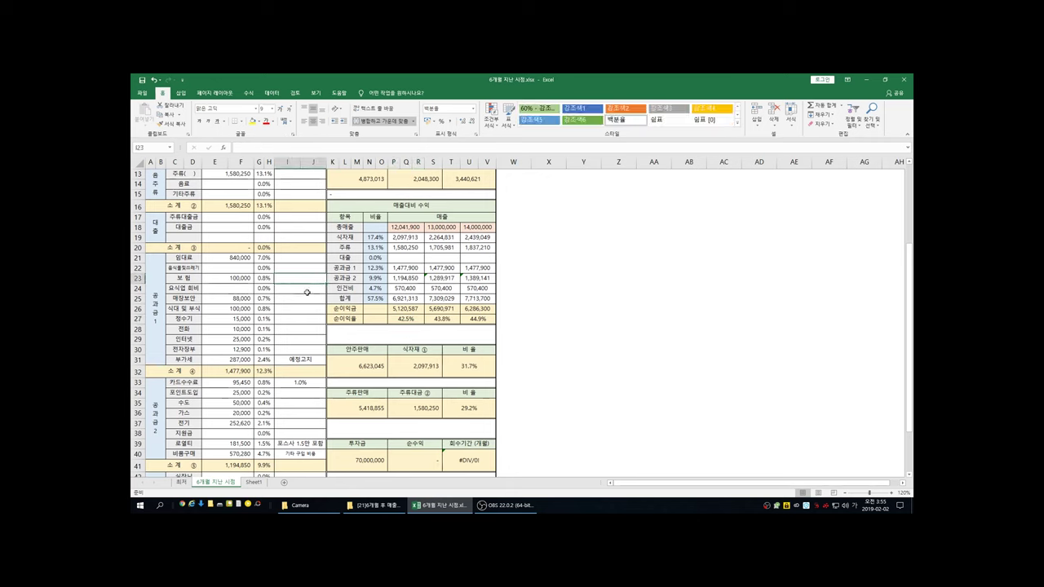
click(302, 287)
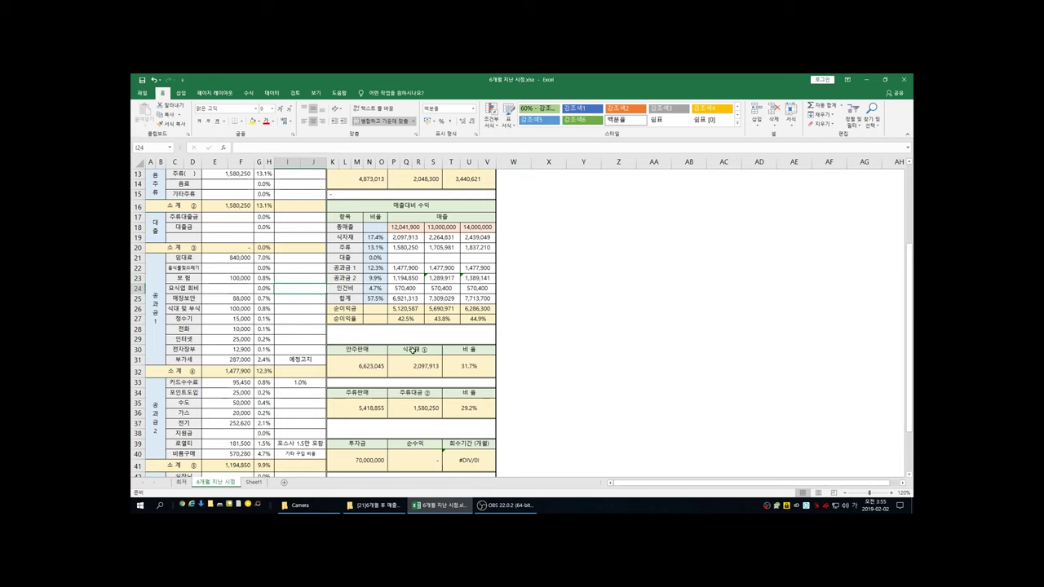
click(311, 280)
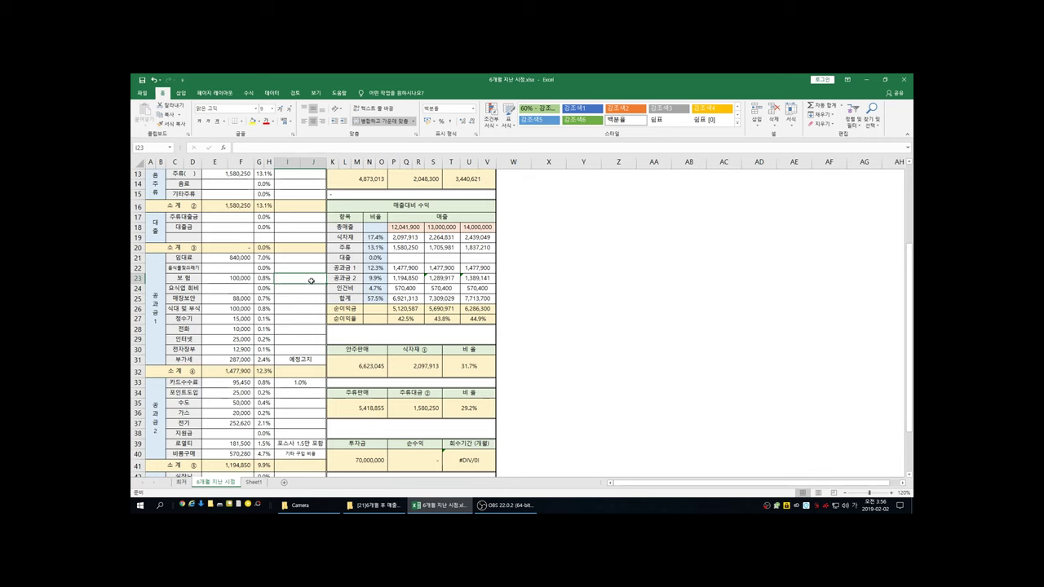
click(438, 229)
click(473, 229)
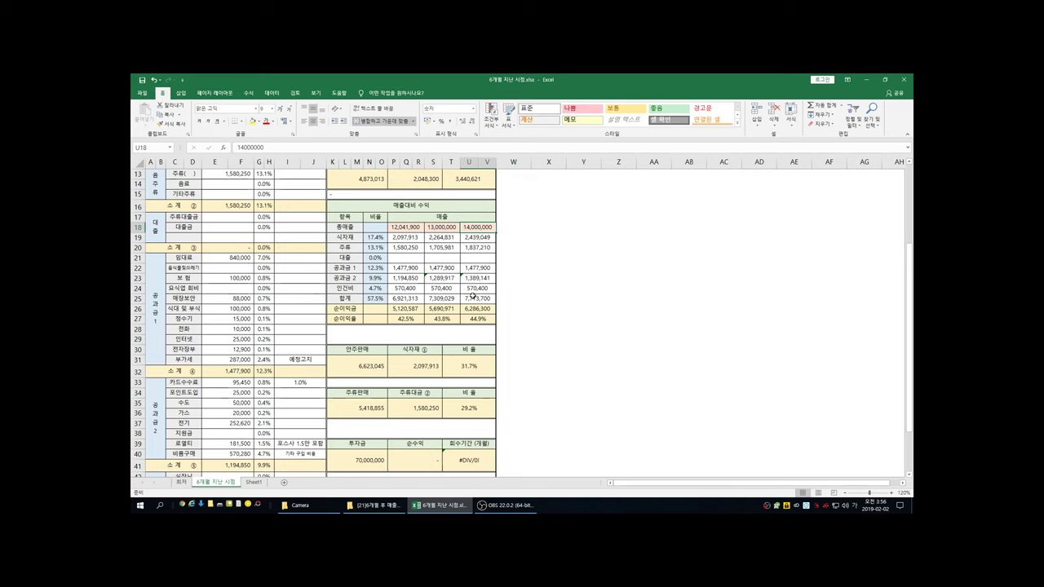
- Examine the 식자재 cost rows and their 비고 cells alongside the sales summary
click(321, 312)
scroll(321, 311, up, 4)
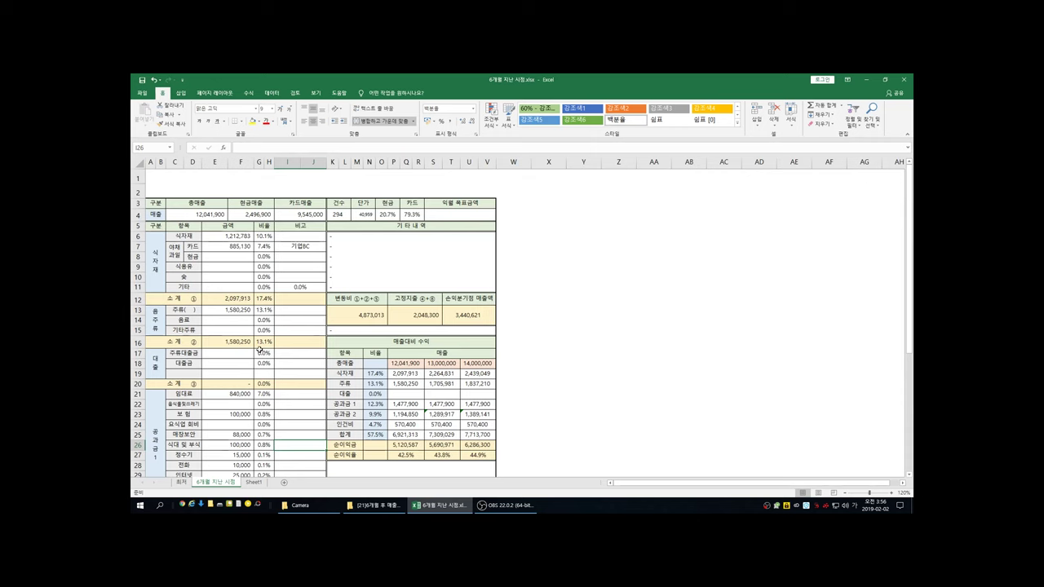
click(296, 268)
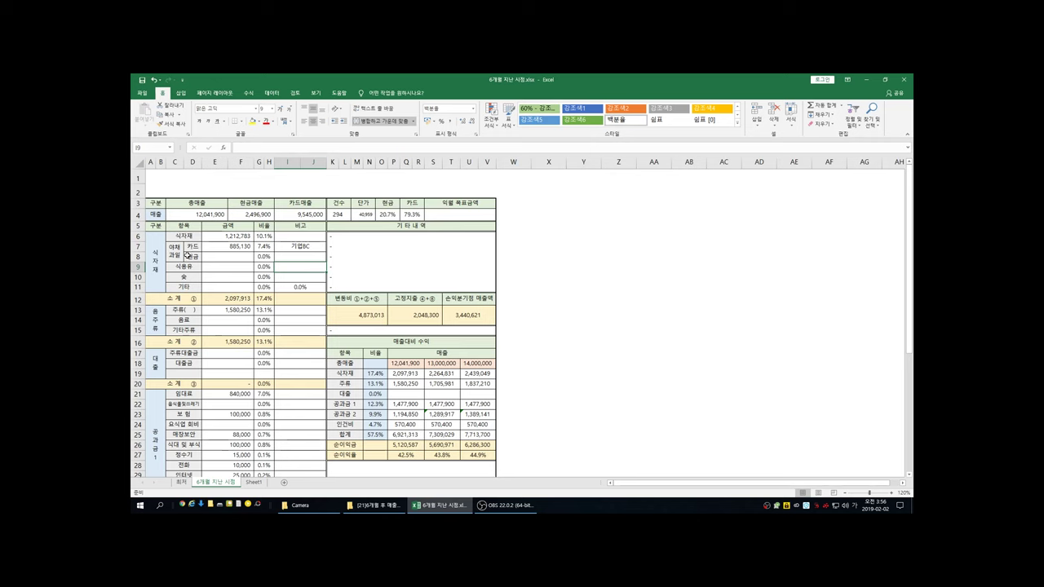
click(301, 256)
scroll(289, 348, down, 2)
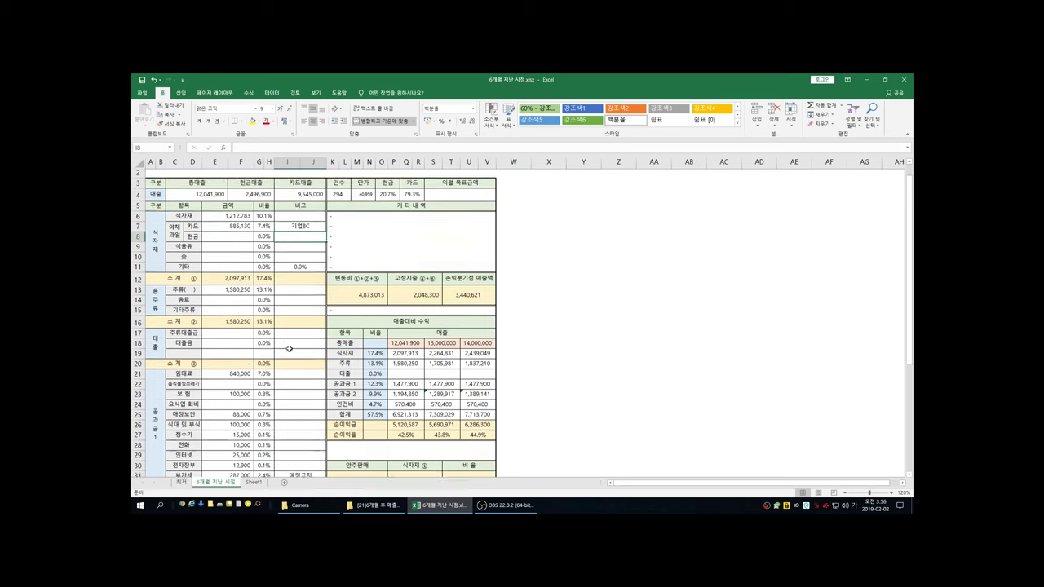
scroll(289, 349, up, 2)
scroll(302, 341, down, 2)
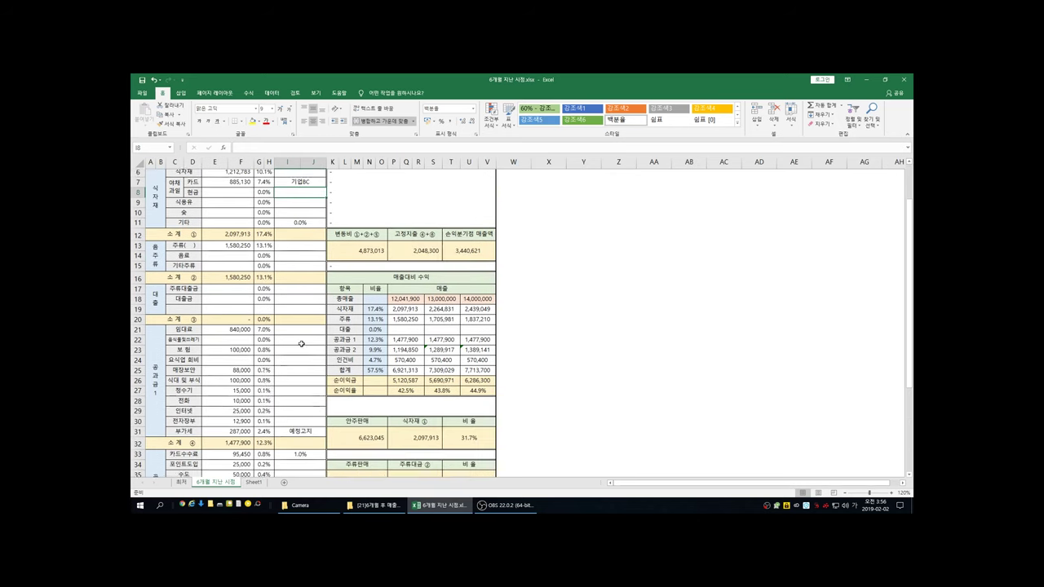
- Check the 순이익률 in P27 against the 총매출 amount in C4
click(413, 383)
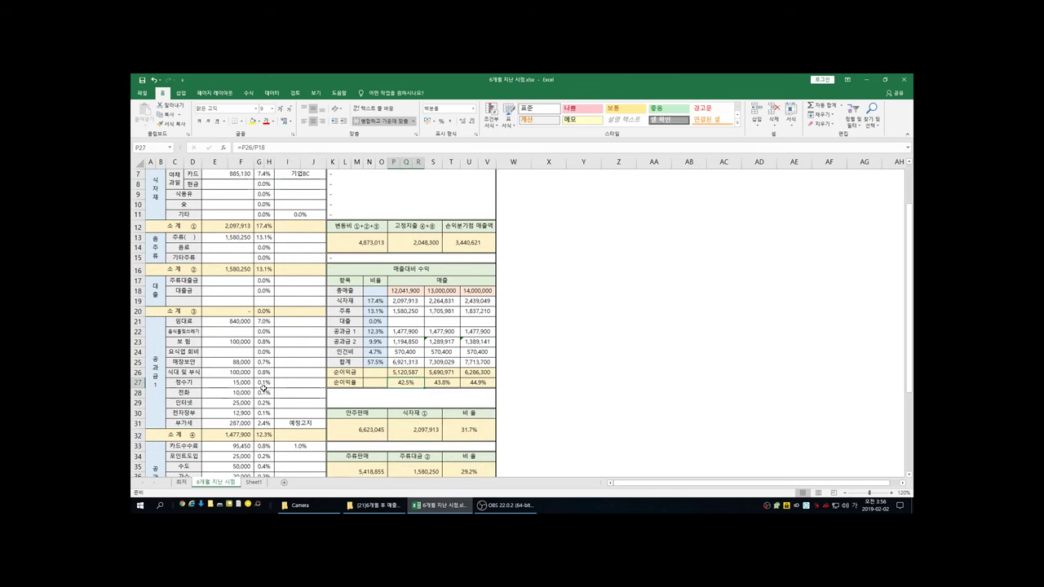
scroll(263, 386, up, 2)
click(196, 213)
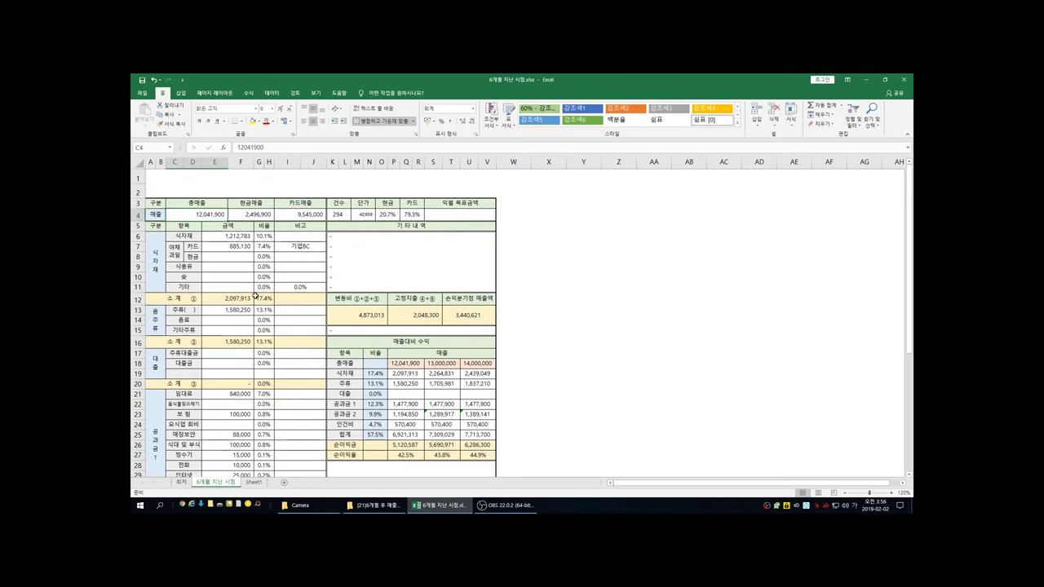
click(284, 278)
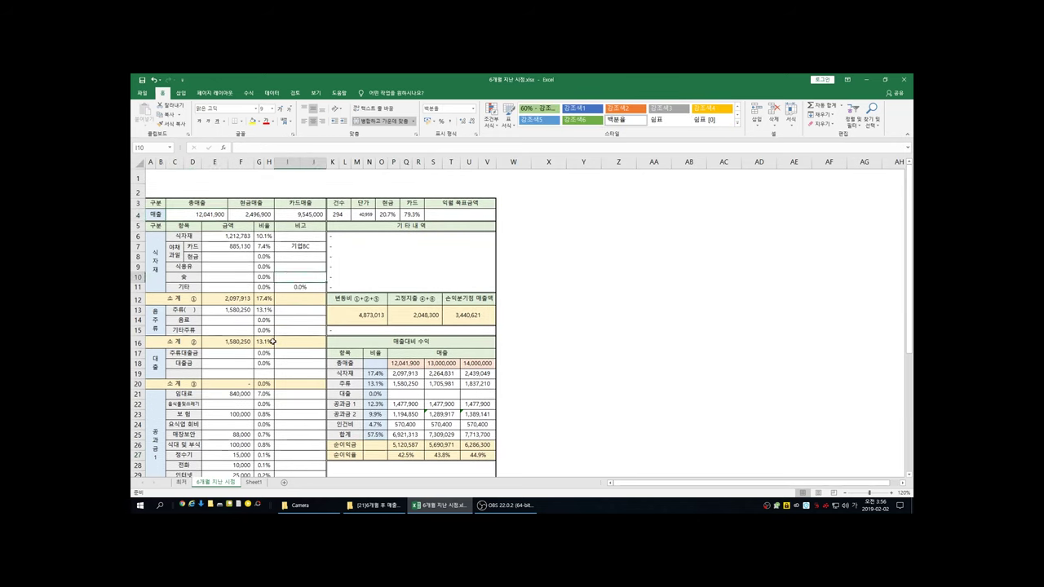
- Examine the 순이익금 and 순이익률 rows across the three sales levels, along with the lower cost sections
scroll(286, 335, down, 2)
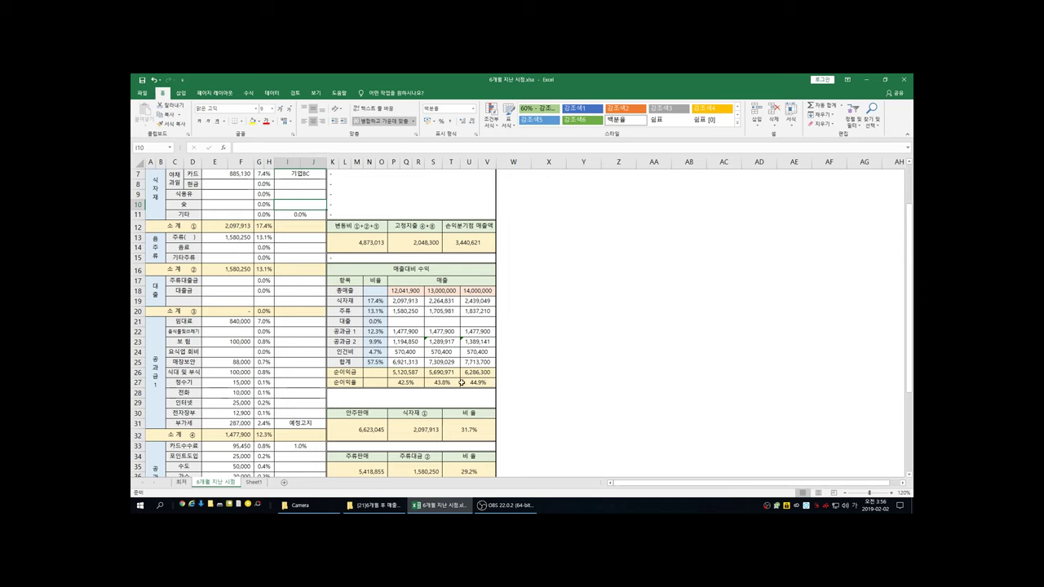
click(293, 283)
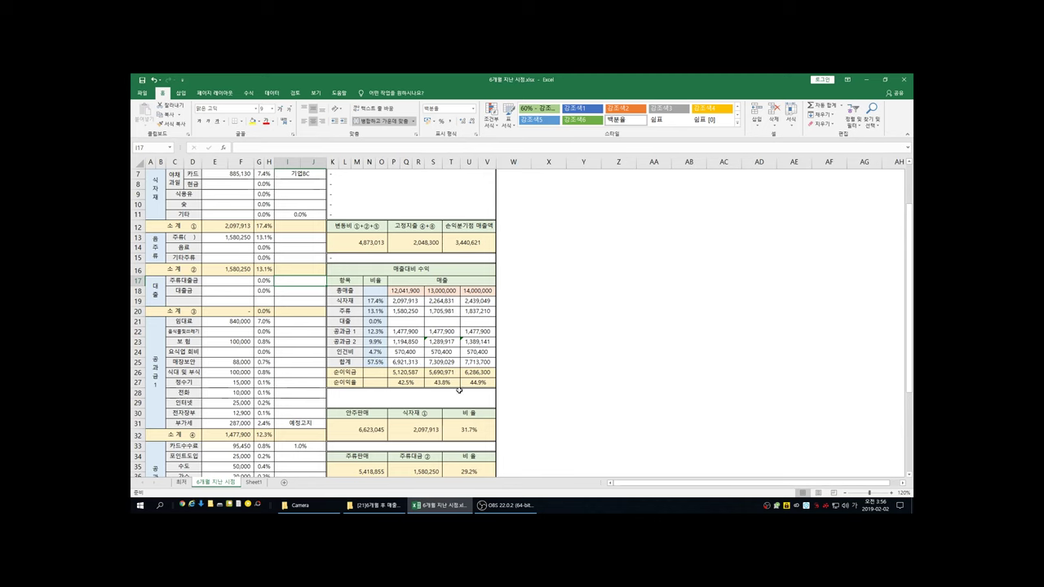
click(300, 257)
scroll(300, 344, down, 4)
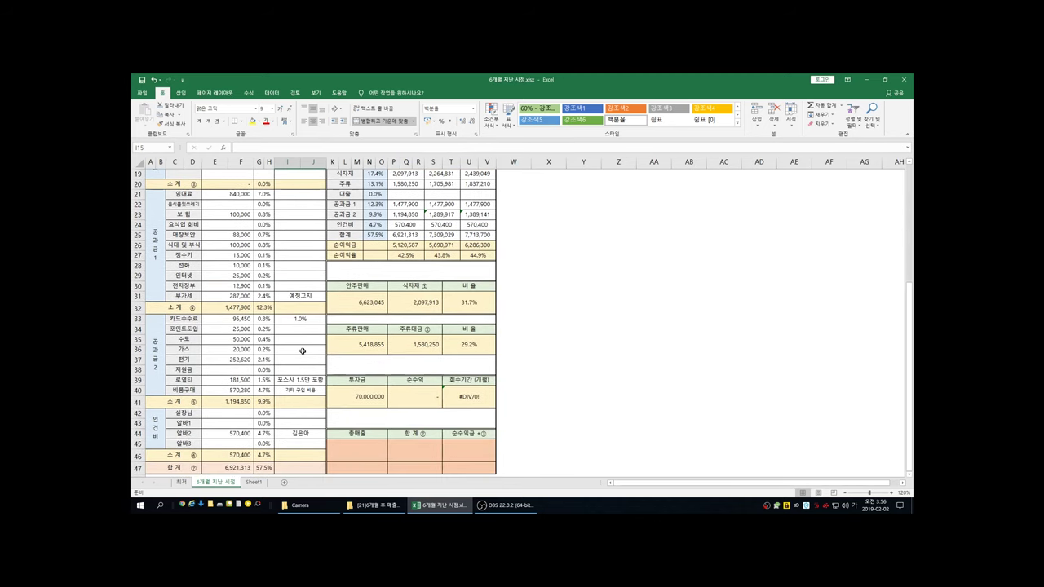
scroll(302, 351, up, 6)
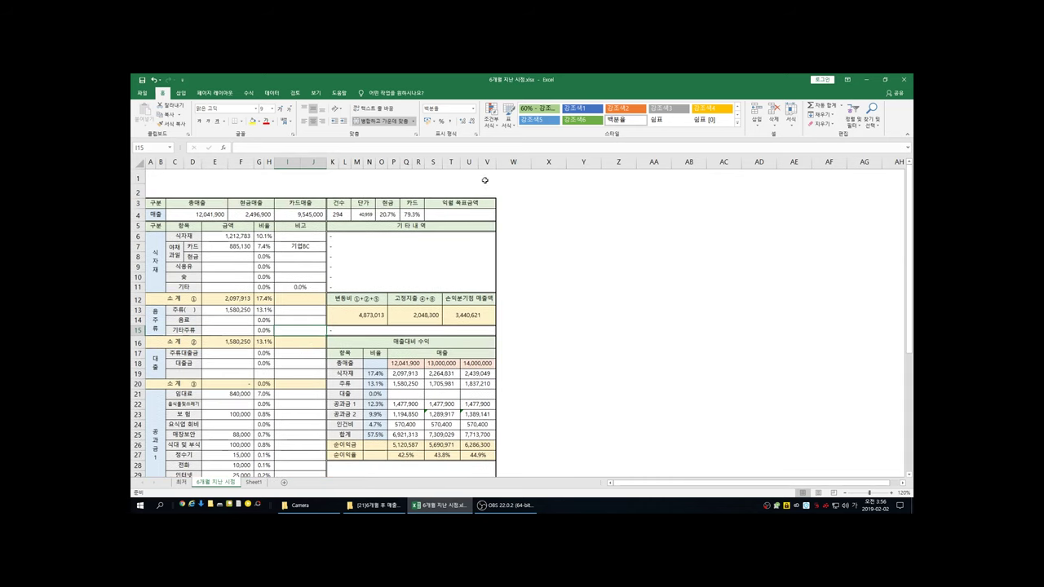
click(484, 180)
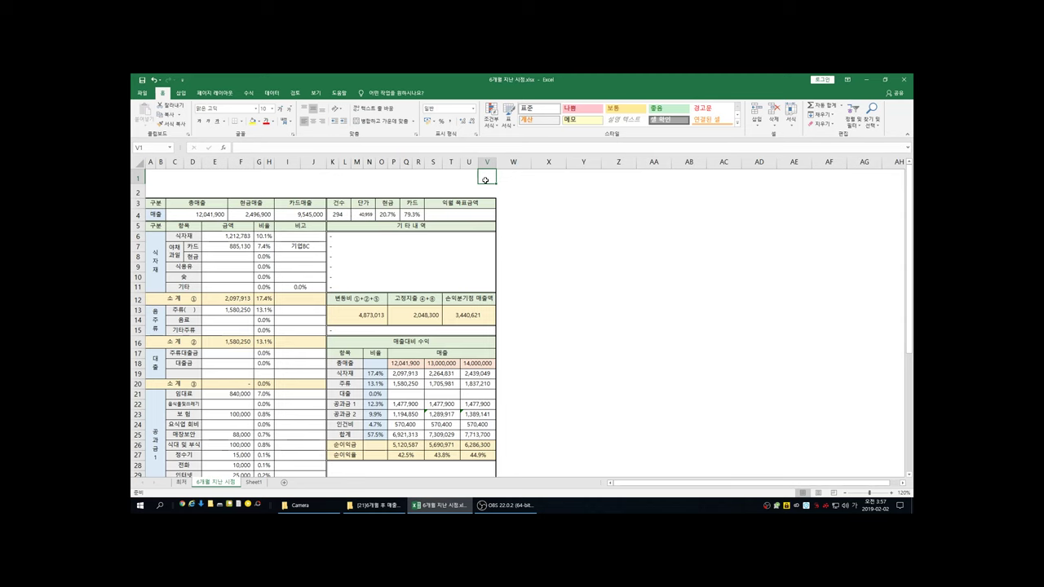
scroll(259, 371, down, 6)
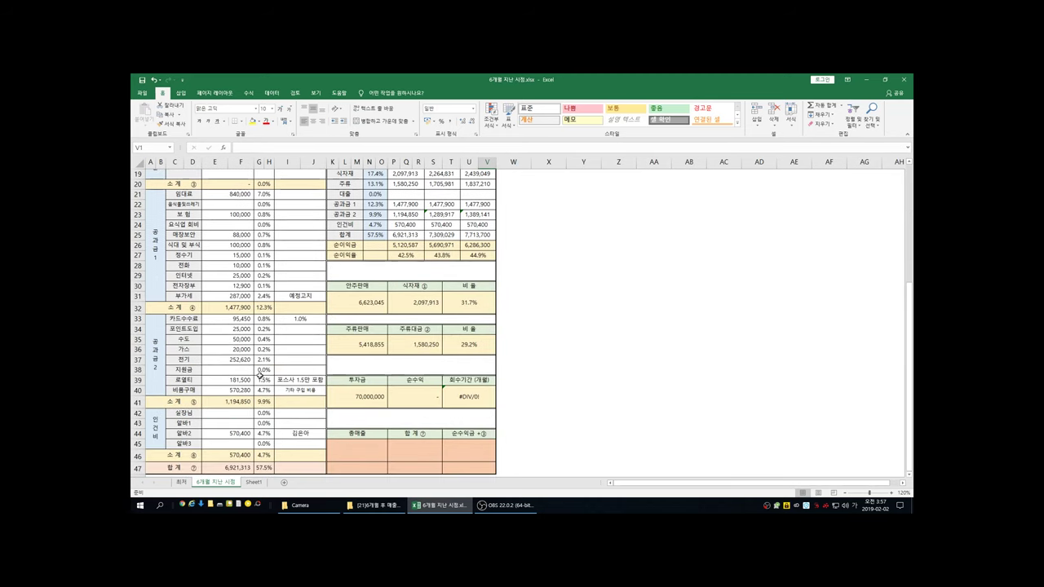
scroll(259, 371, up, 6)
click(301, 265)
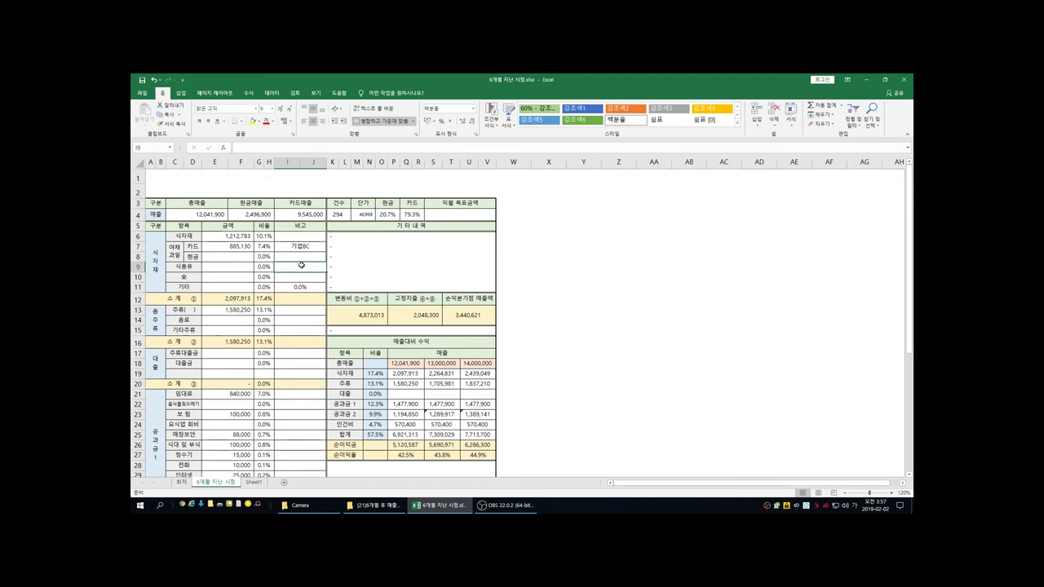
- Examine the cost sections from 식자재 through 공과금 and 인건비 down to the 합계 row
key(Up)
key(Up)
key(Up)
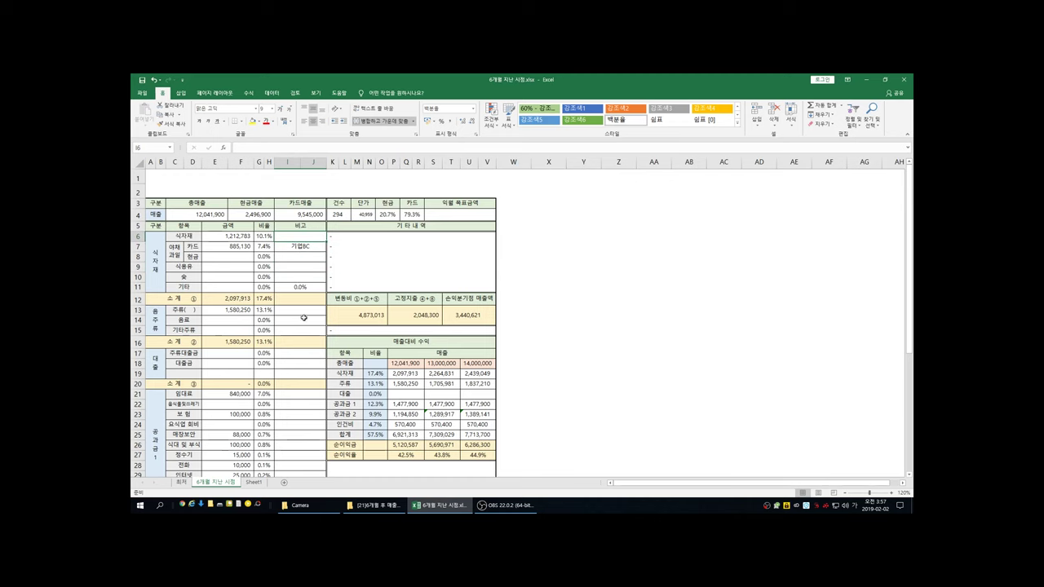
scroll(287, 353, down, 4)
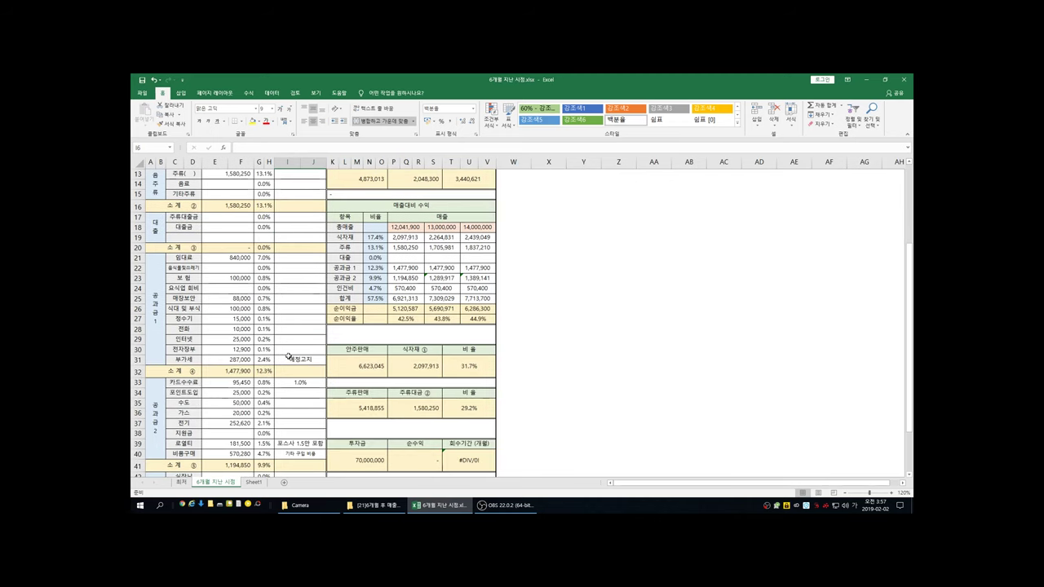
scroll(287, 357, down, 2)
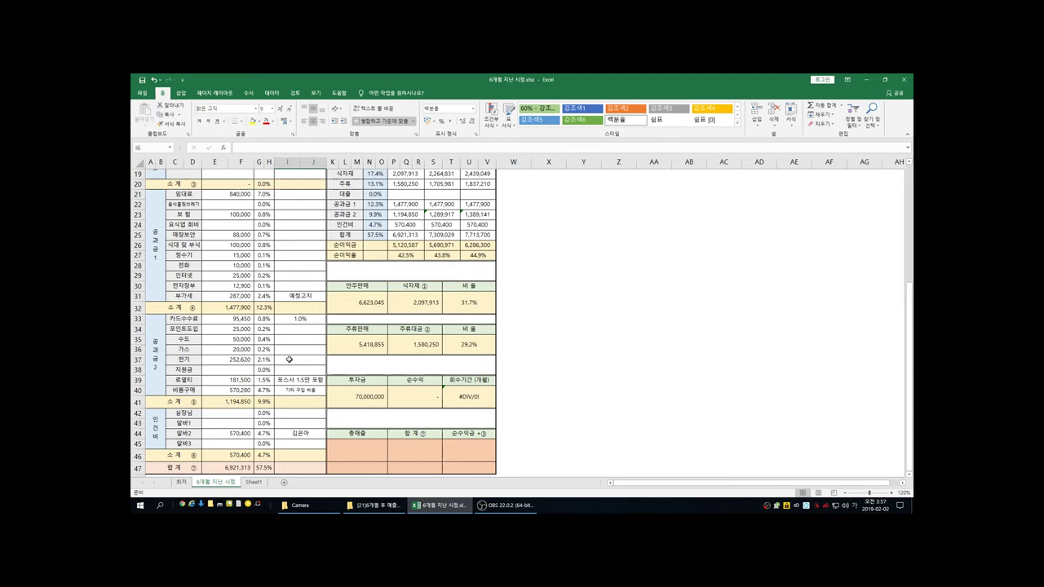
scroll(291, 390, up, 2)
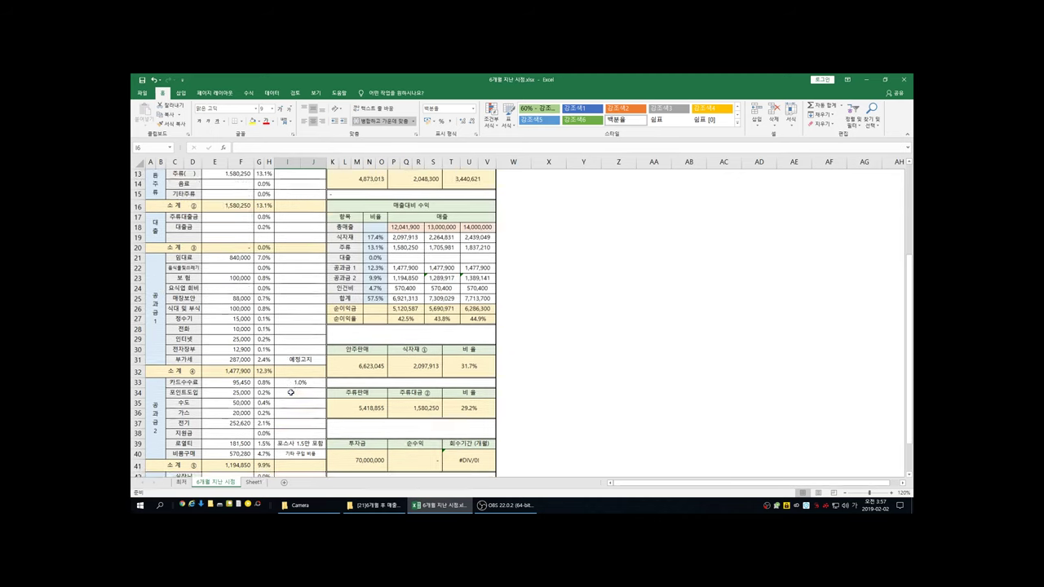
scroll(290, 392, up, 4)
click(302, 263)
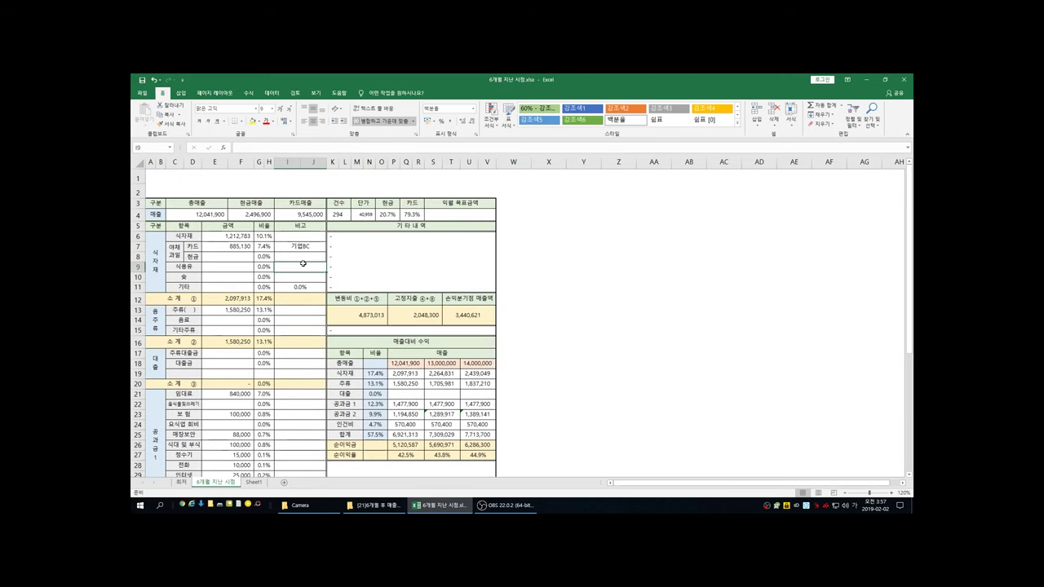
scroll(294, 348, down, 2)
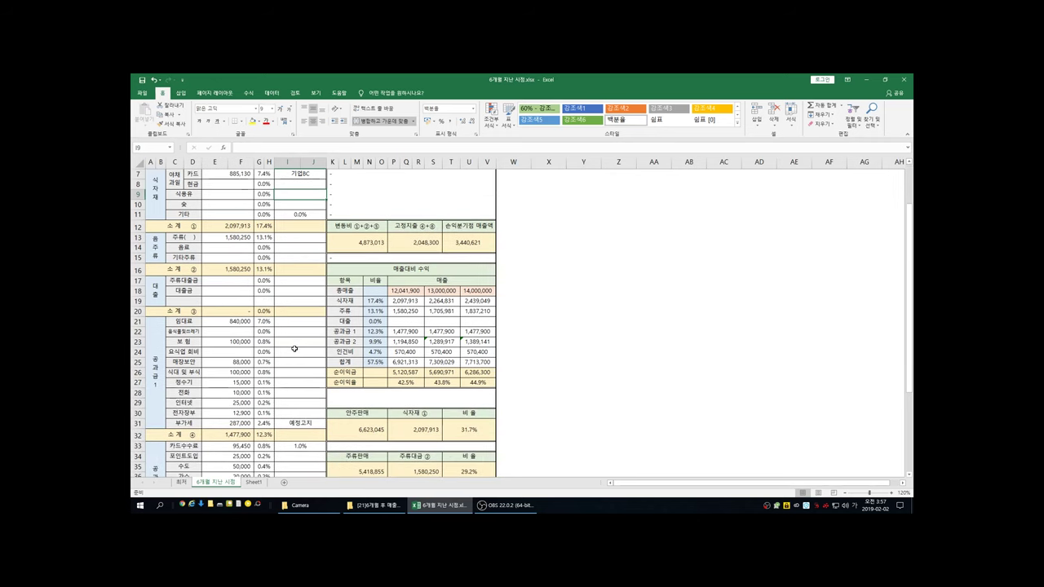
scroll(294, 348, up, 2)
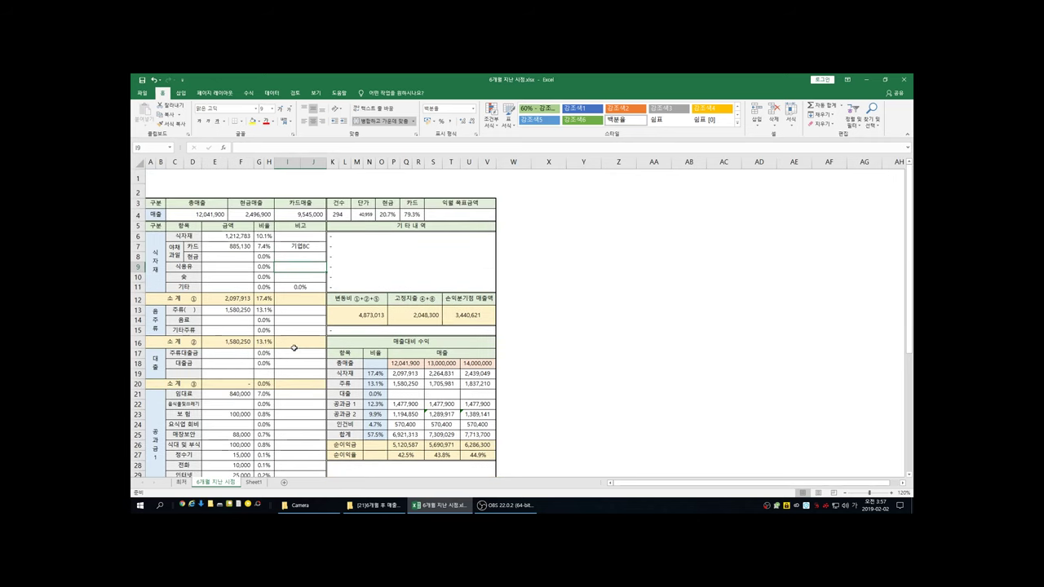
click(482, 176)
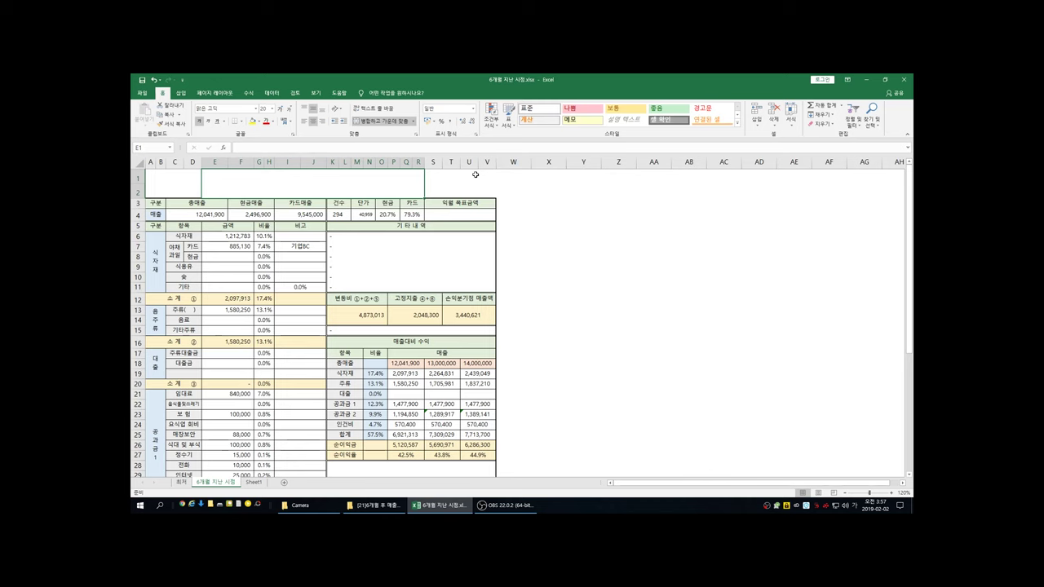
drag(494, 197, 489, 173)
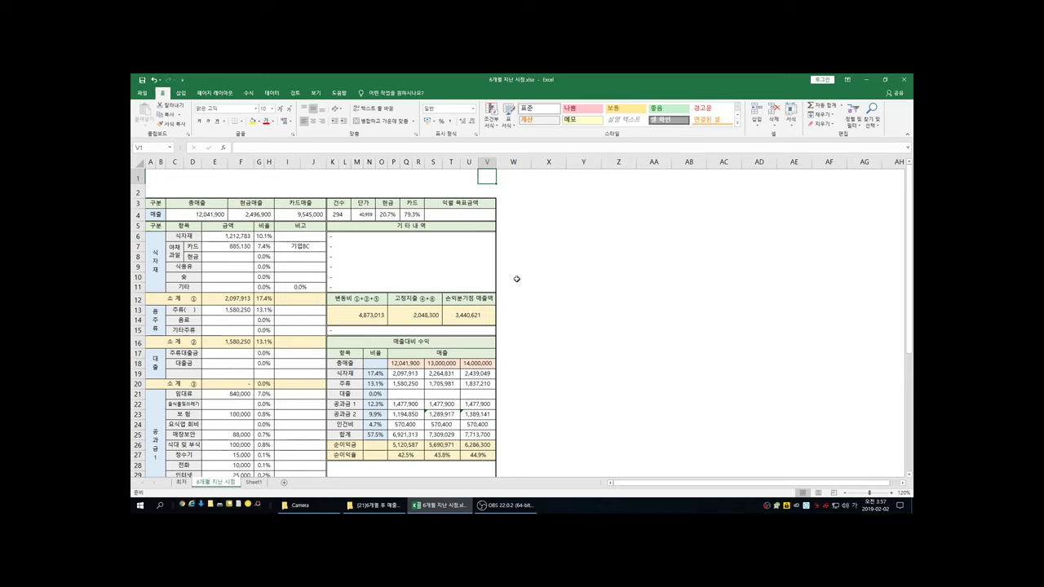
click(527, 243)
drag(511, 202, 608, 287)
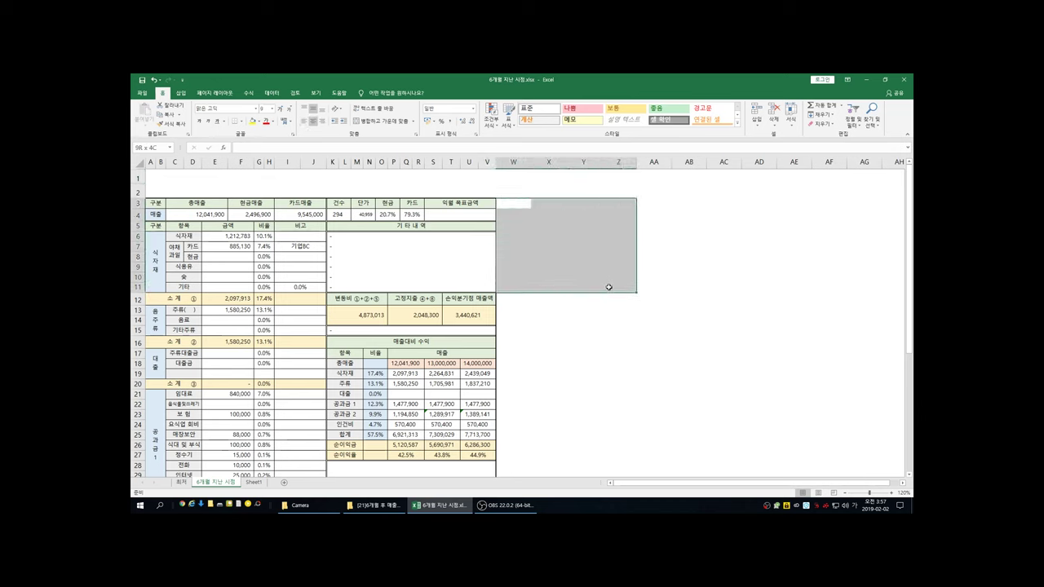
click(537, 236)
click(512, 203)
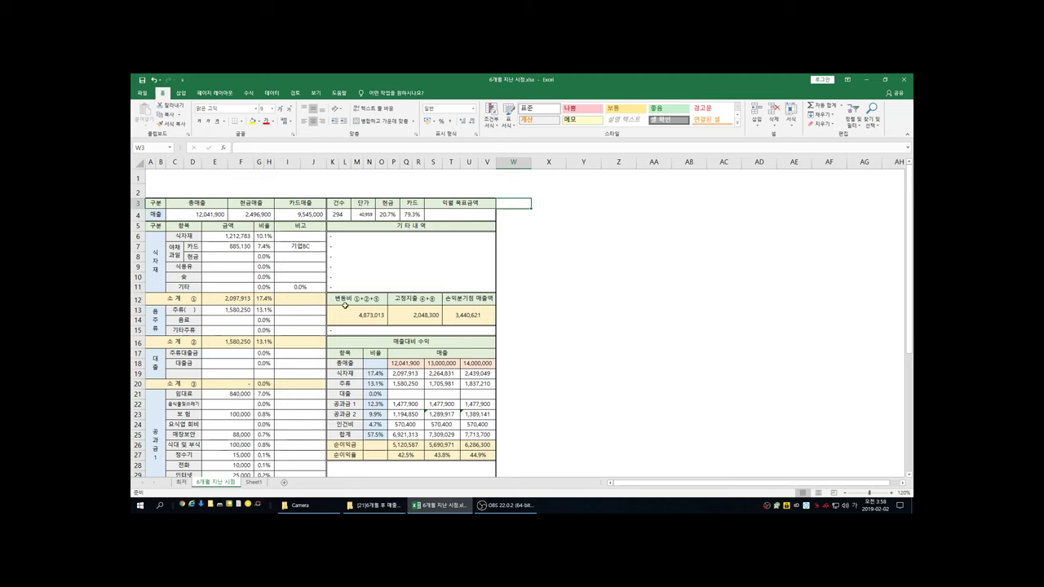
- Compare the 매출 amounts, cost sections and 매출대비 수익 table of the 최저 sheet with those of the 6개월 지난 시점 sheet
click(181, 482)
scroll(227, 346, up, 10)
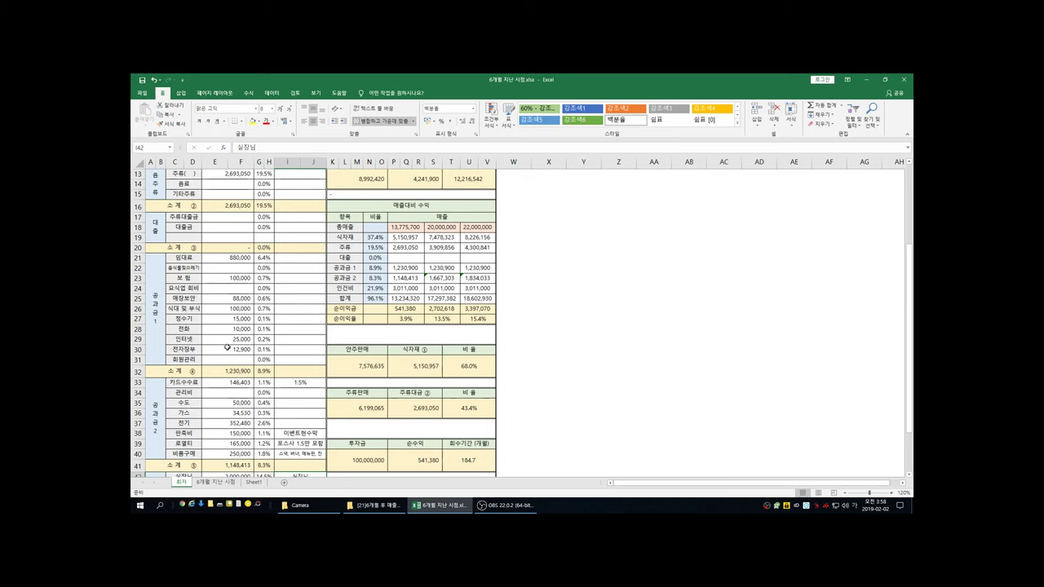
click(222, 482)
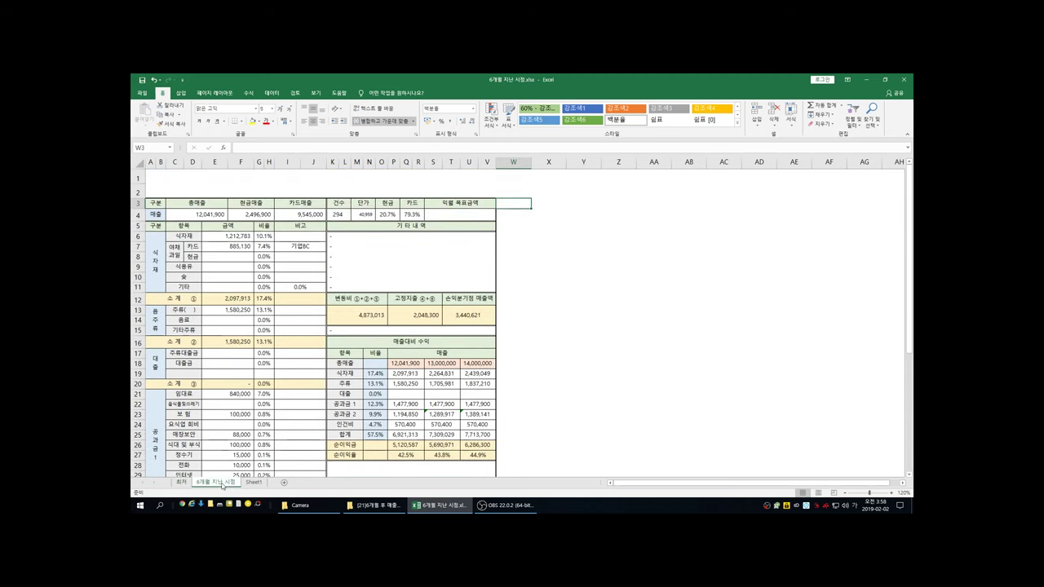
click(510, 211)
key(Up)
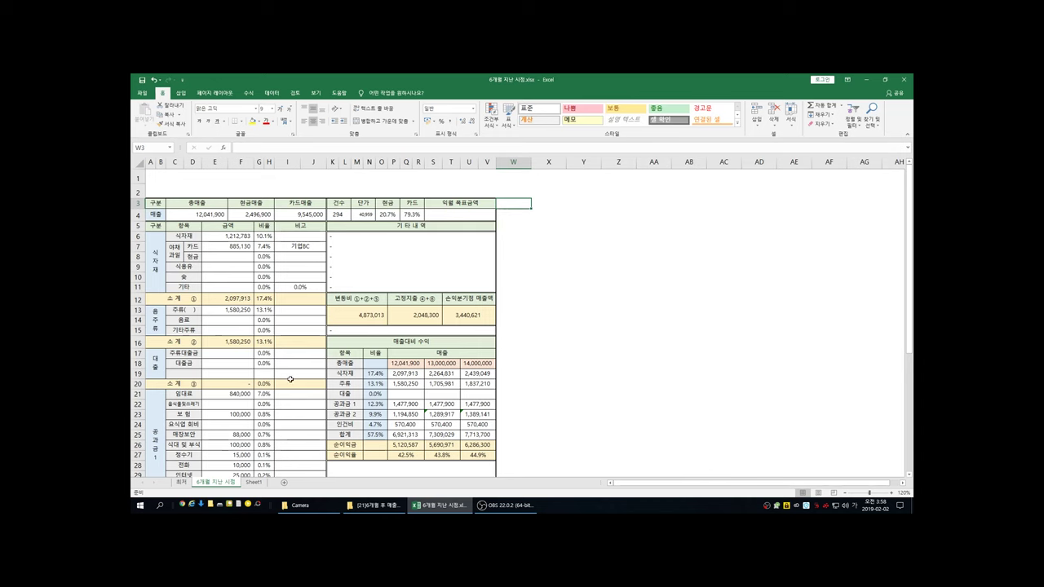
click(181, 482)
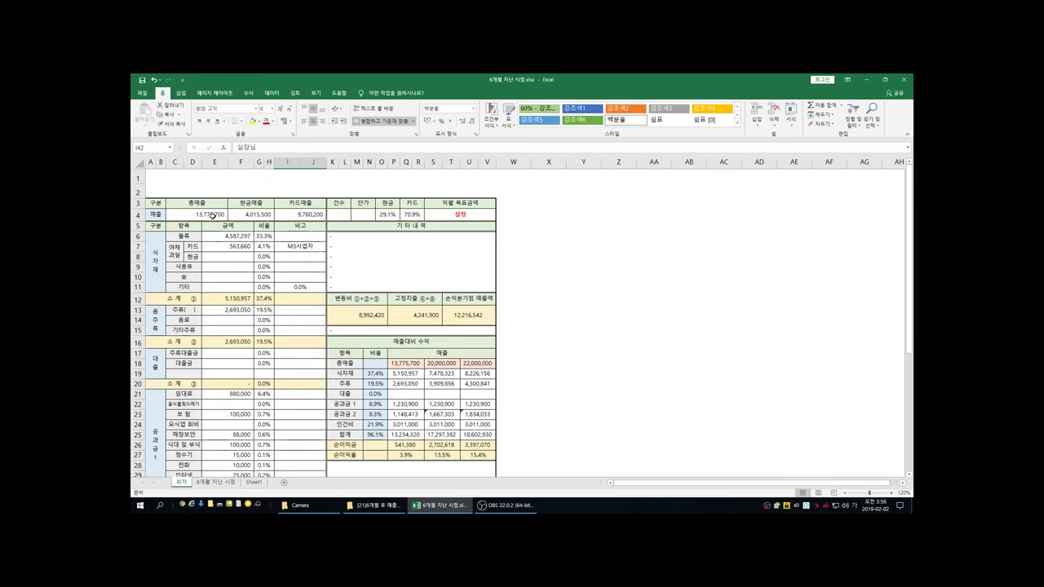
scroll(339, 399, down, 4)
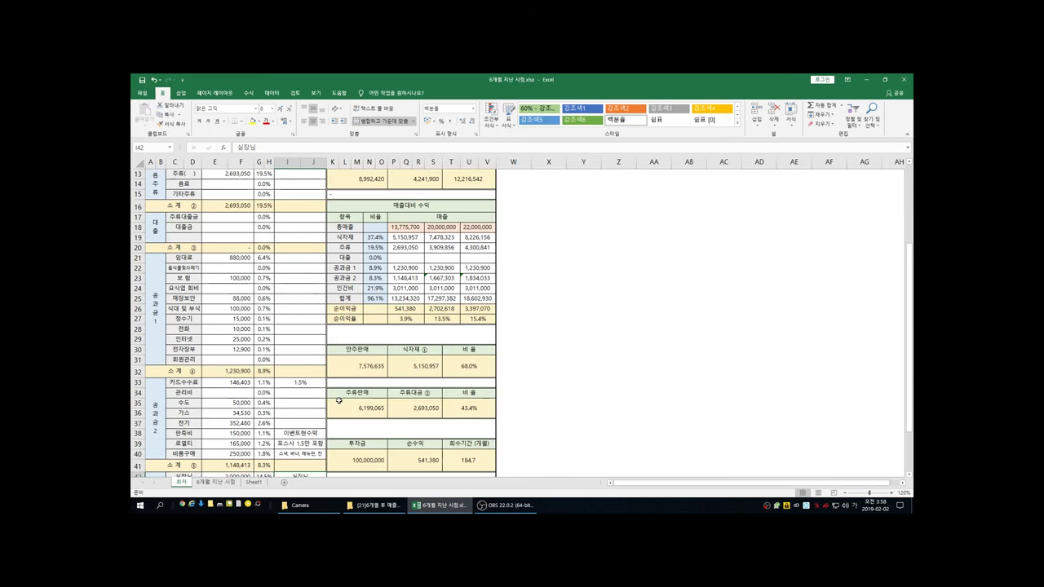
scroll(340, 399, up, 4)
click(217, 482)
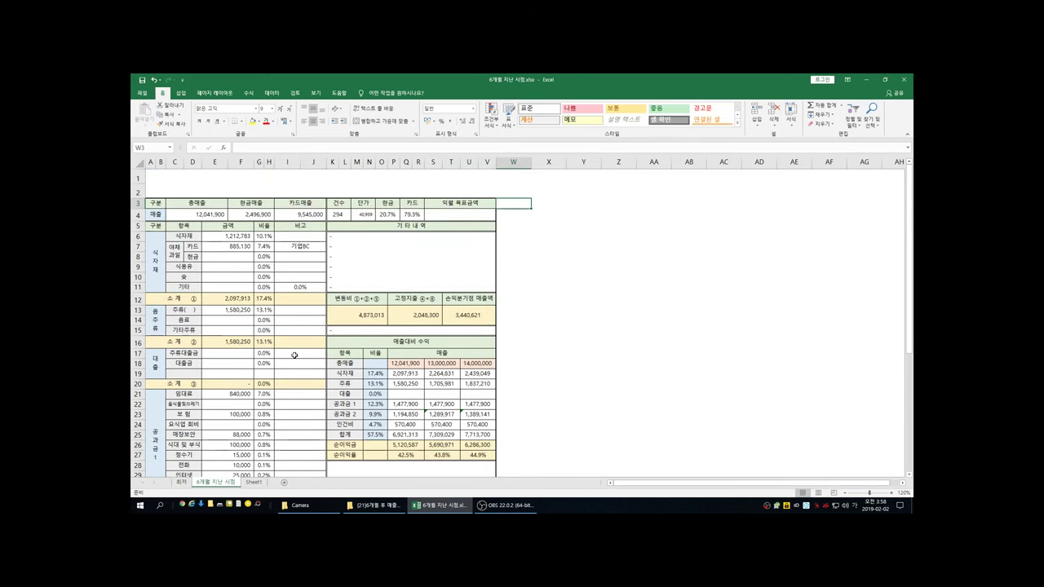
click(416, 248)
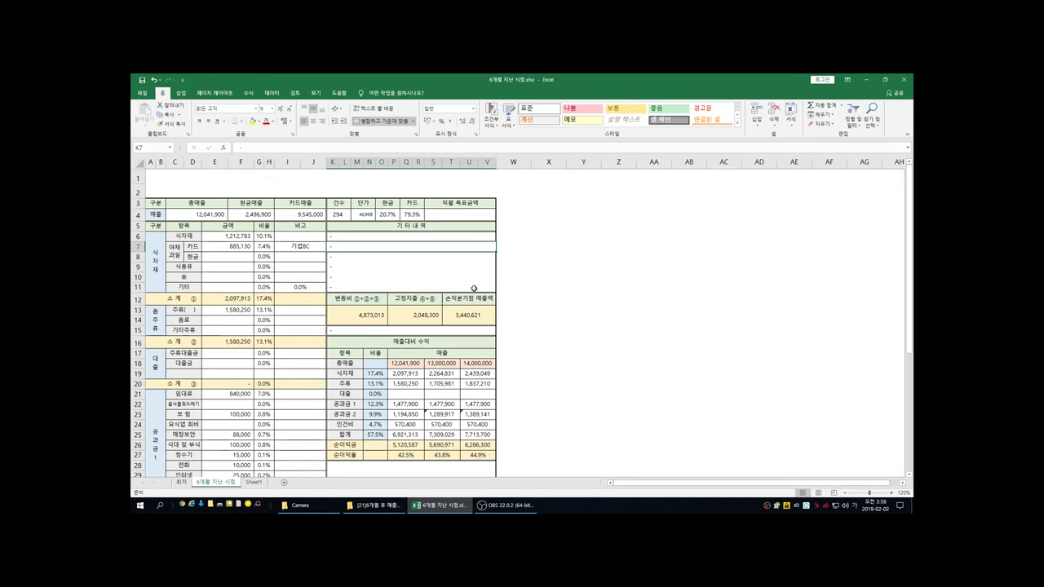
click(507, 202)
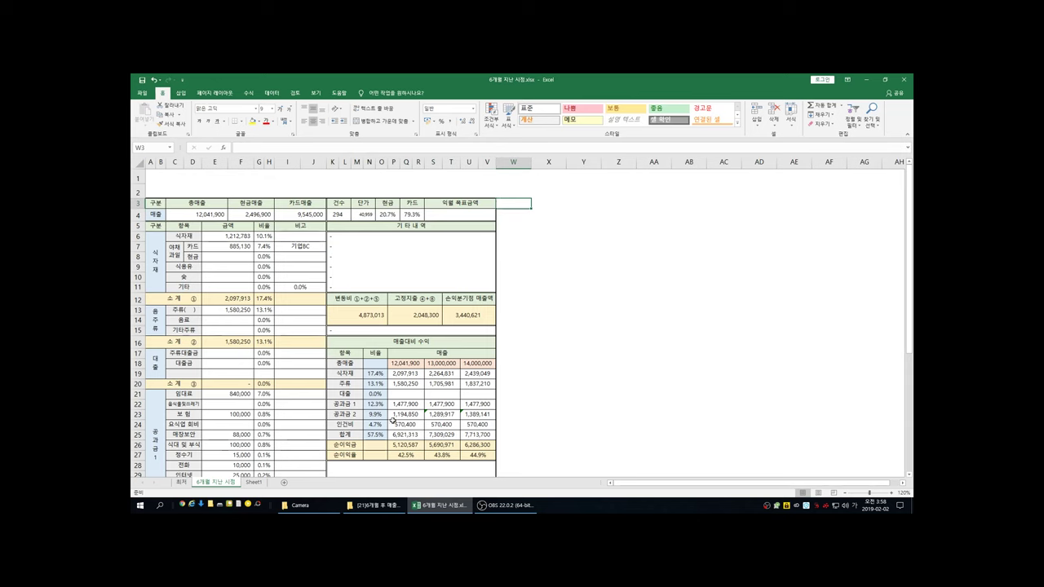
click(539, 225)
click(513, 214)
click(510, 204)
click(519, 248)
click(514, 266)
click(514, 235)
click(514, 213)
click(514, 203)
click(507, 213)
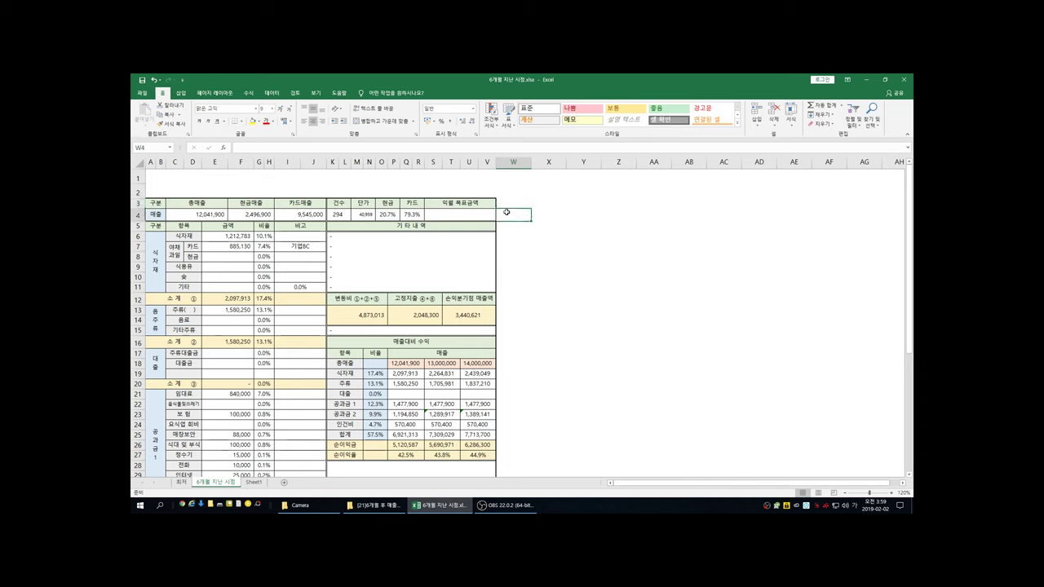
click(505, 202)
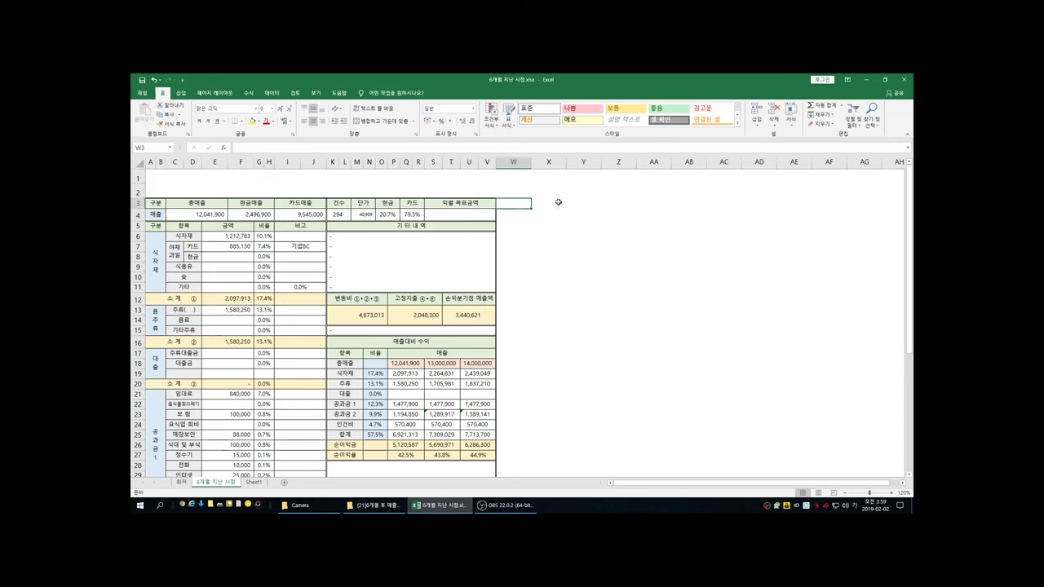